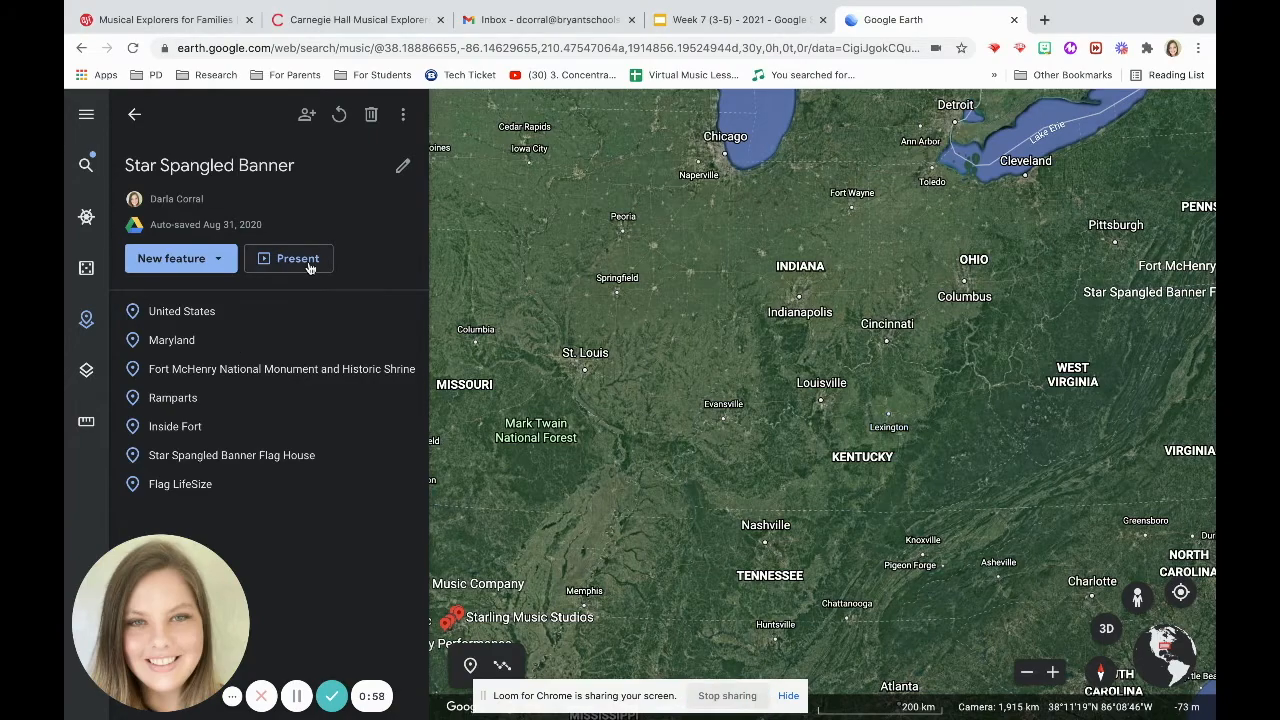
Present the Star Spangled Banner project and advance through the slides to the fourth slide's photo sphere.
click(297, 259)
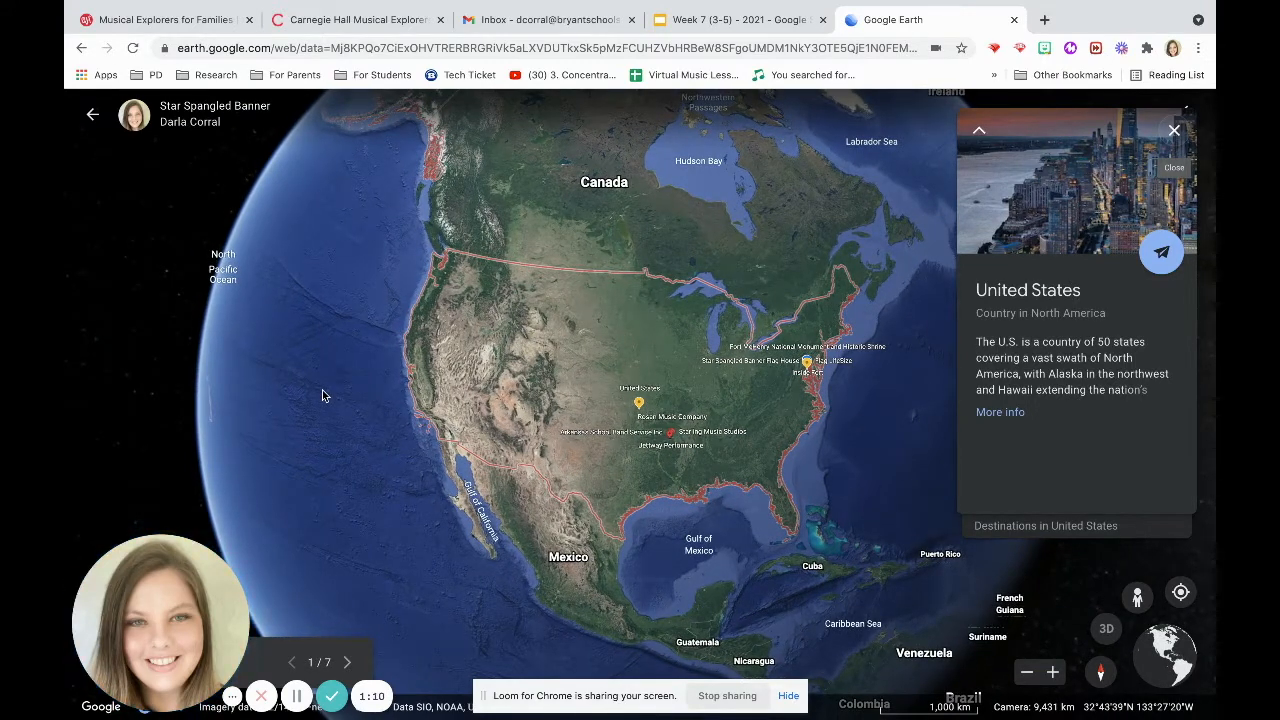
click(345, 664)
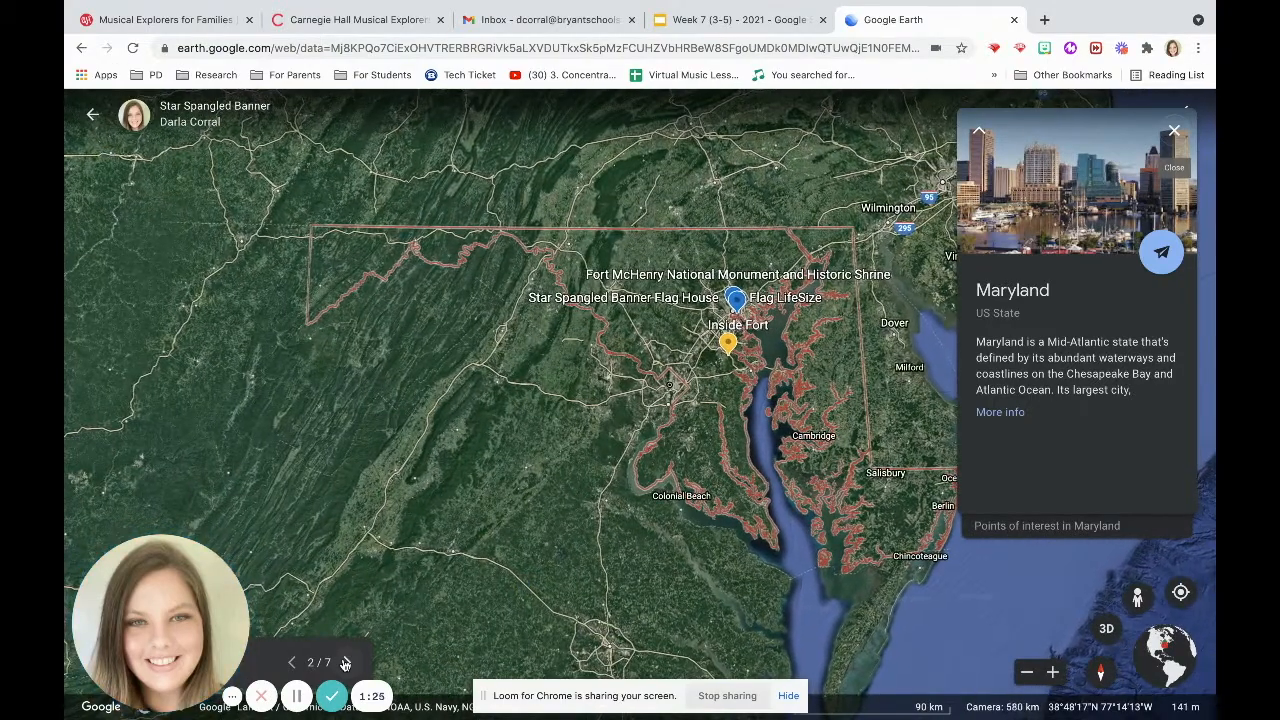
click(345, 664)
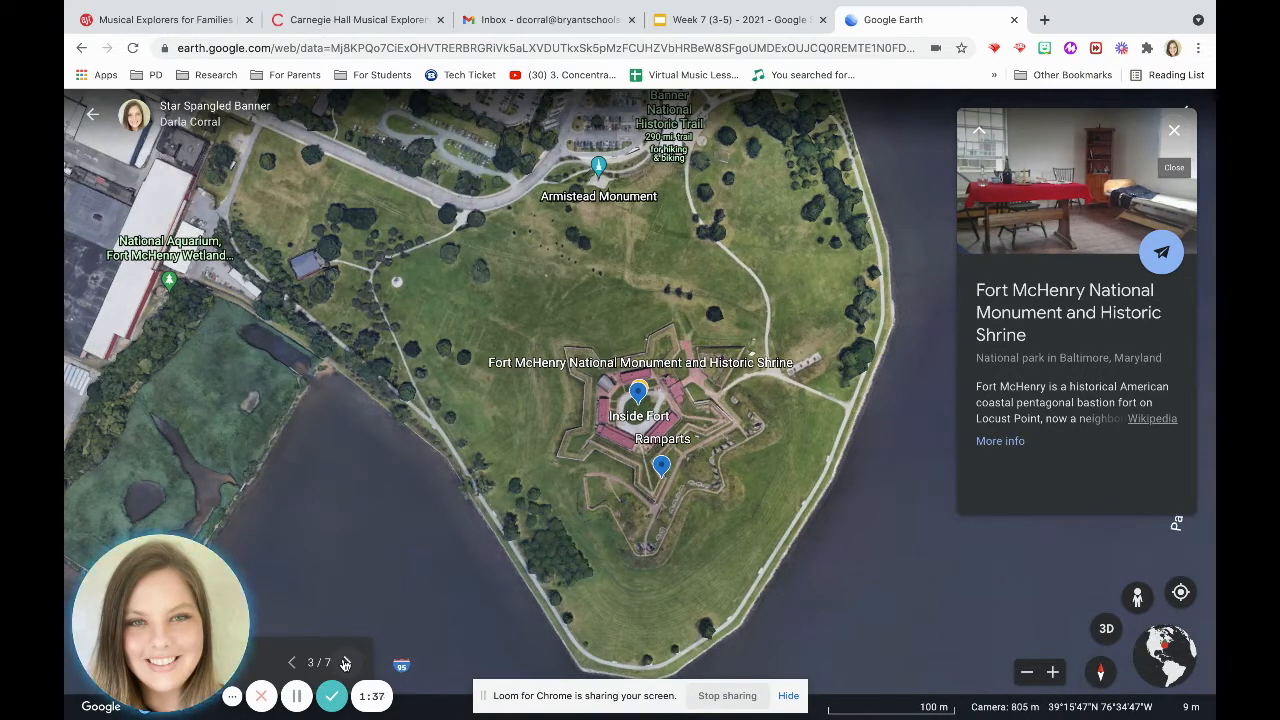
click(344, 664)
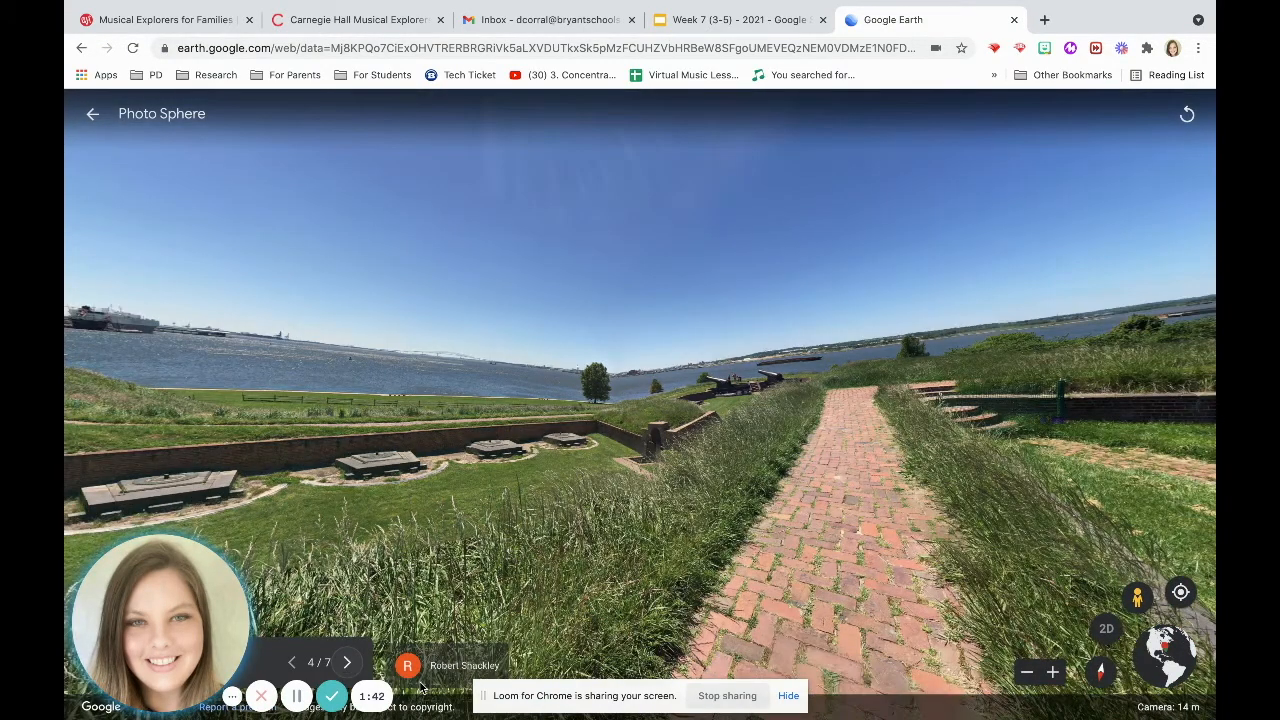
Look around the Fort McHenry ramparts photo sphere in all directions.
drag(852, 327, 649, 332)
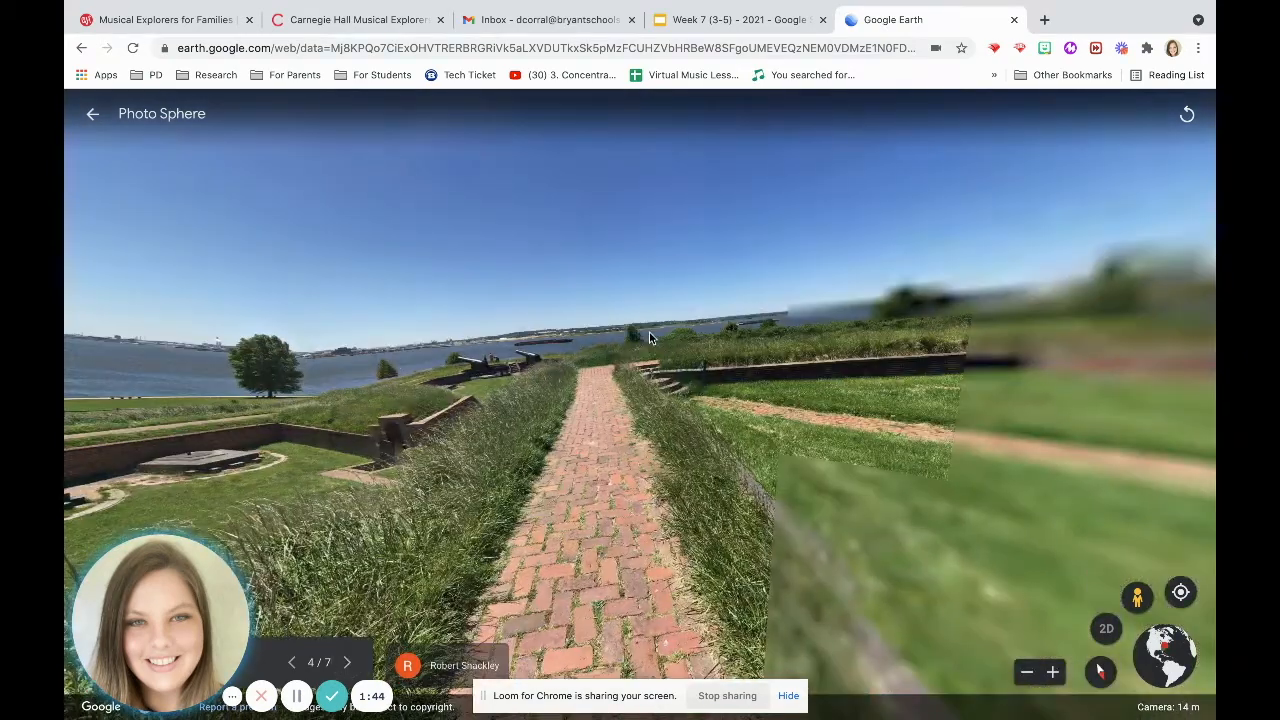
drag(1053, 342, 693, 362)
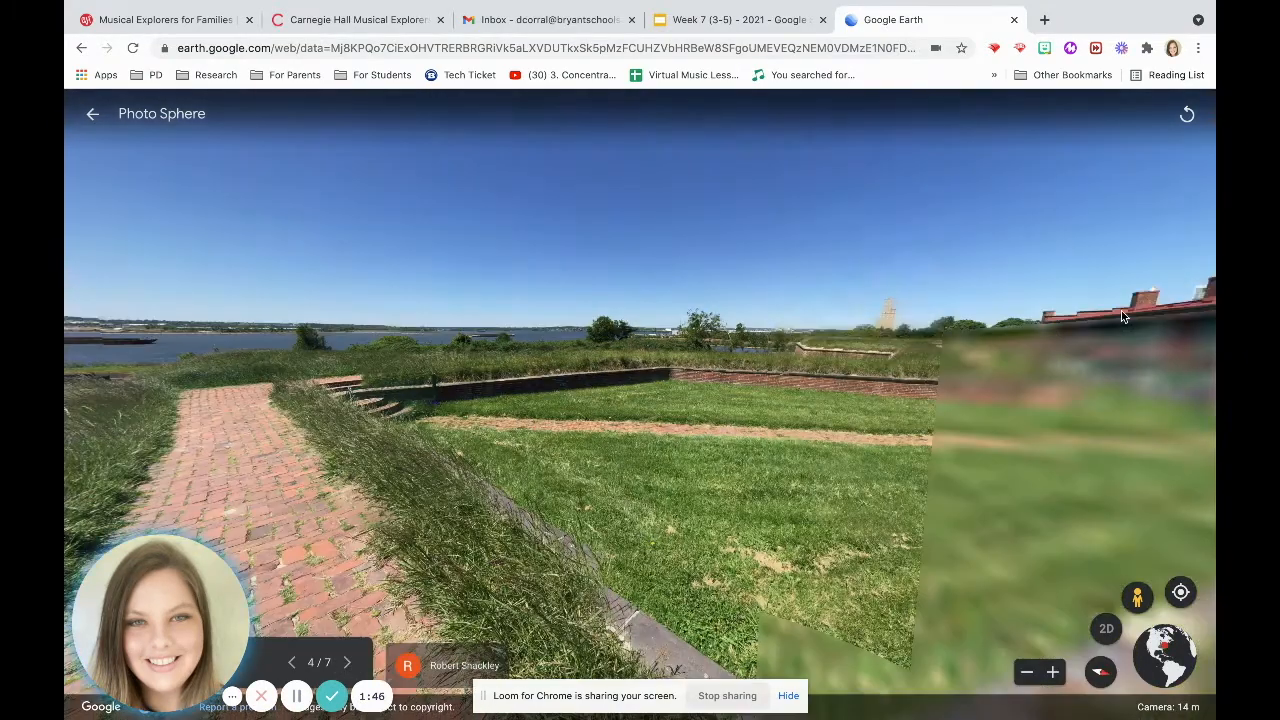
drag(1121, 310, 779, 289)
drag(926, 300, 680, 305)
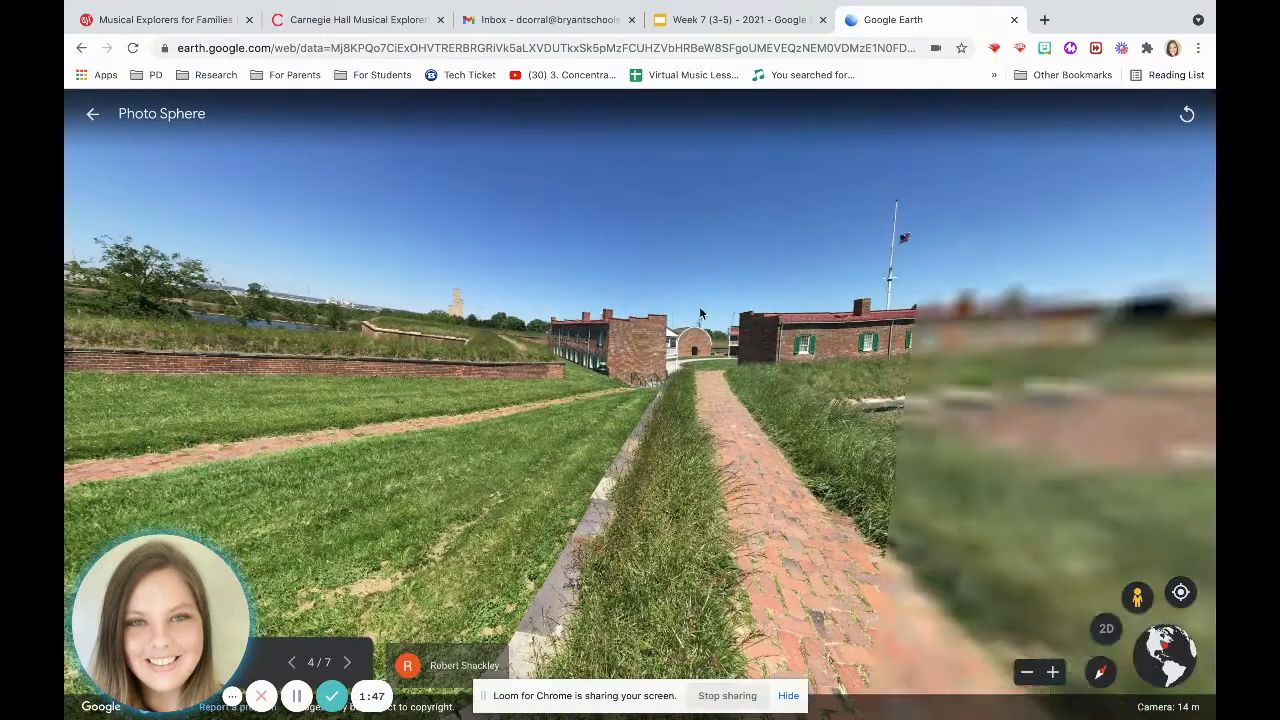
drag(889, 318, 506, 296)
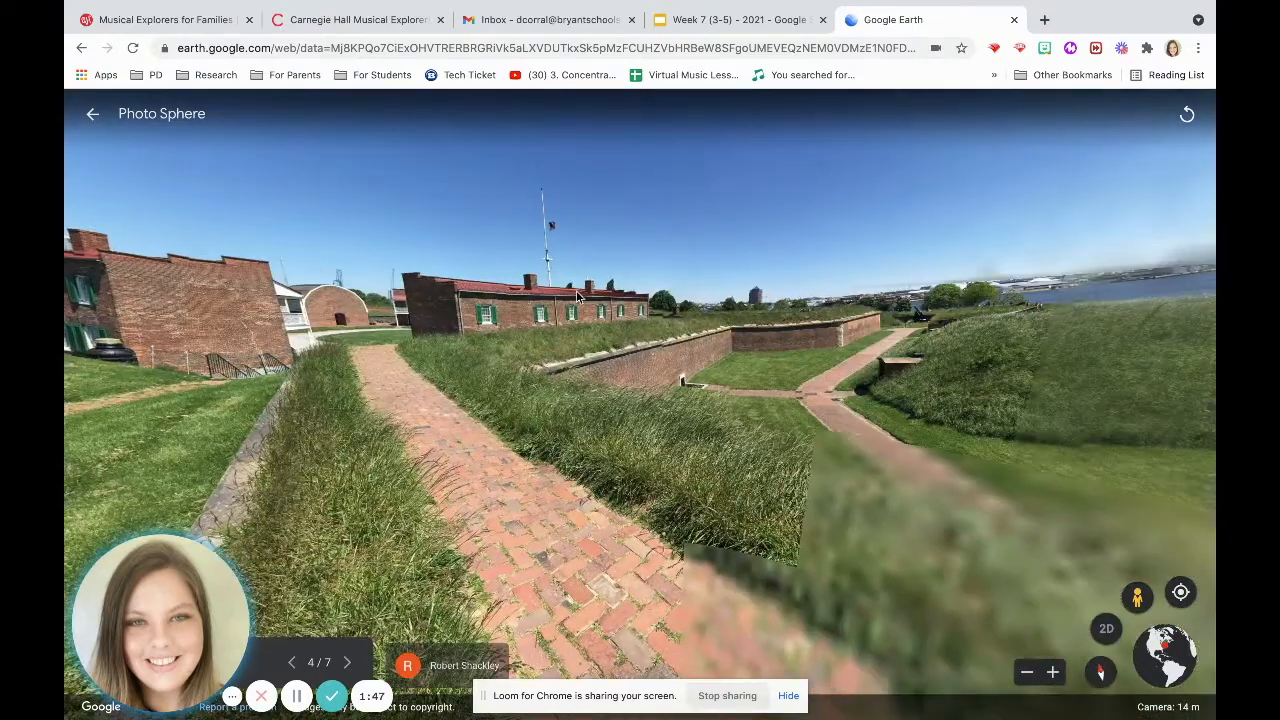
drag(872, 353, 806, 358)
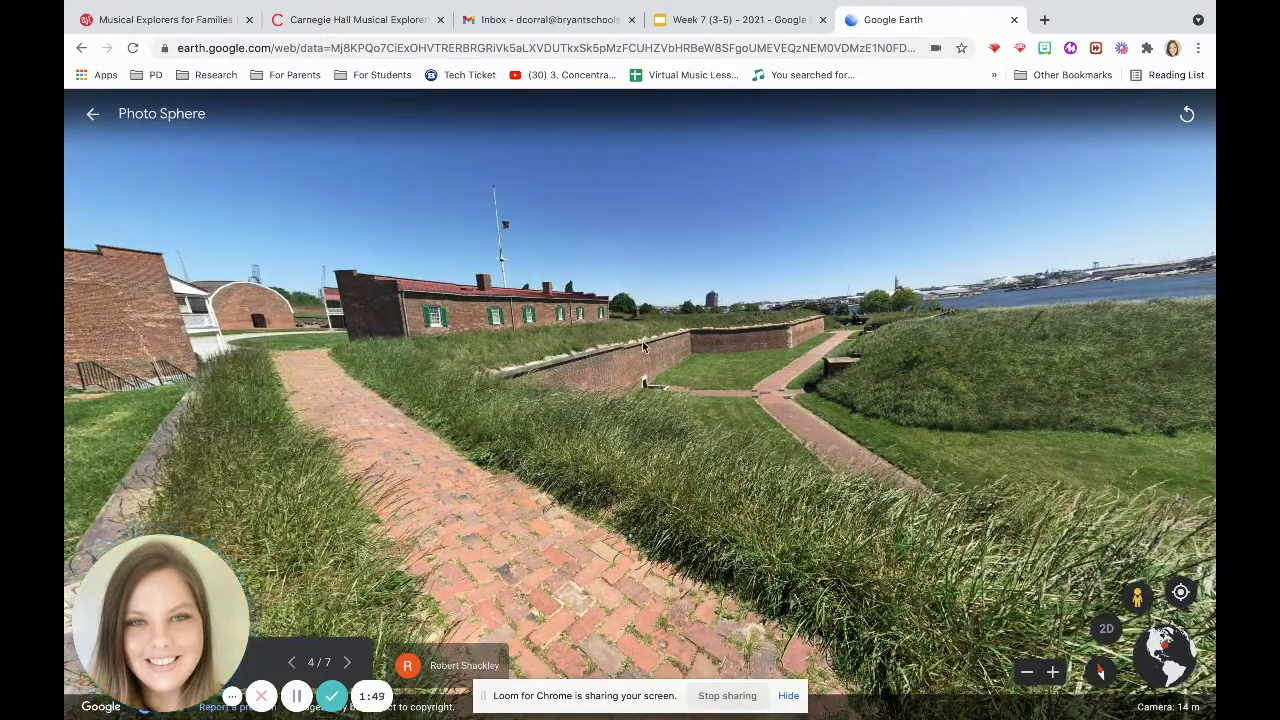
drag(785, 425, 465, 408)
drag(980, 331, 698, 358)
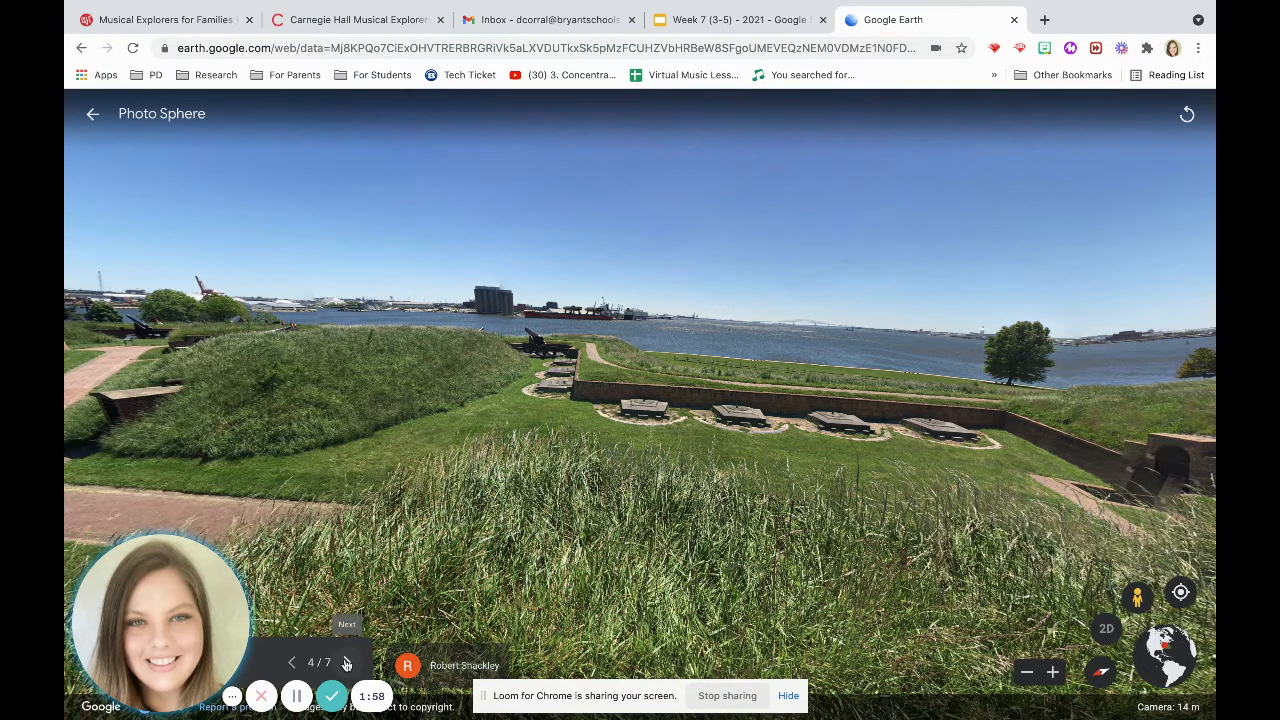
Advance to the Inside Fort photo sphere, pan across it, and continue to the Flag House slide.
click(346, 664)
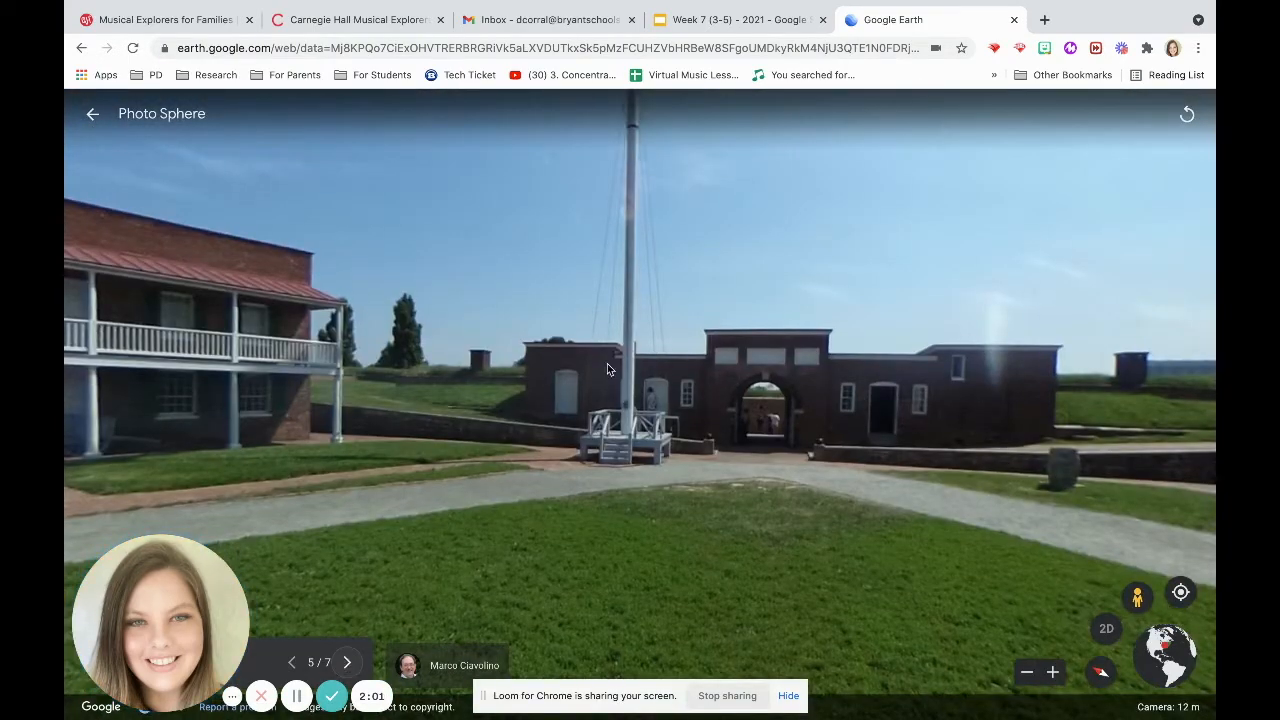
drag(596, 356, 798, 423)
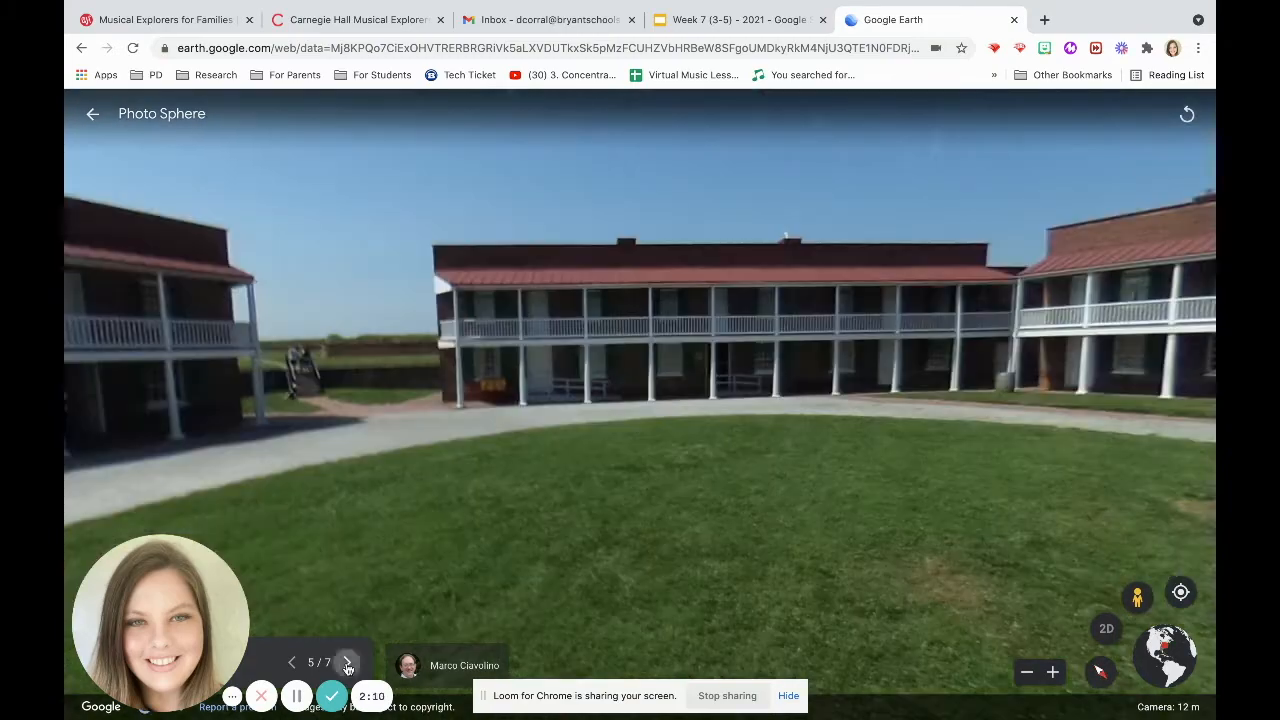
click(347, 664)
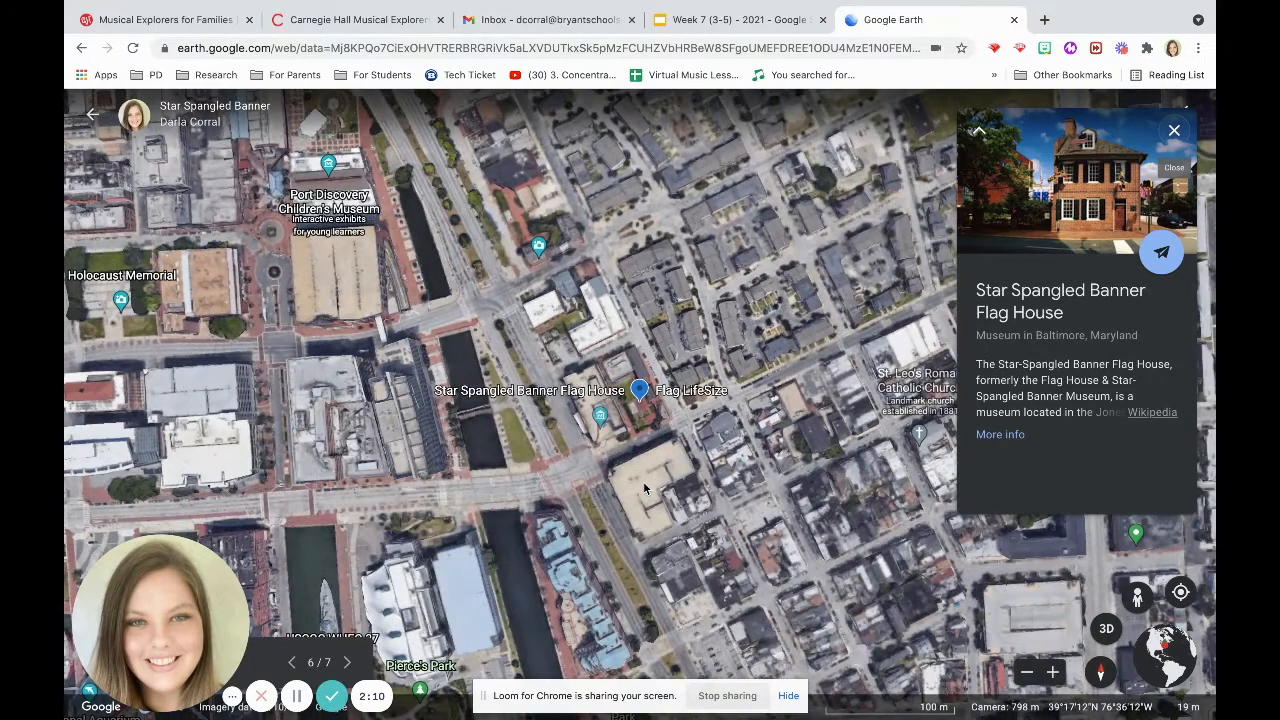
Open the Star Spangled Banner Flag House photo gallery, page through its images, and close it.
click(1066, 205)
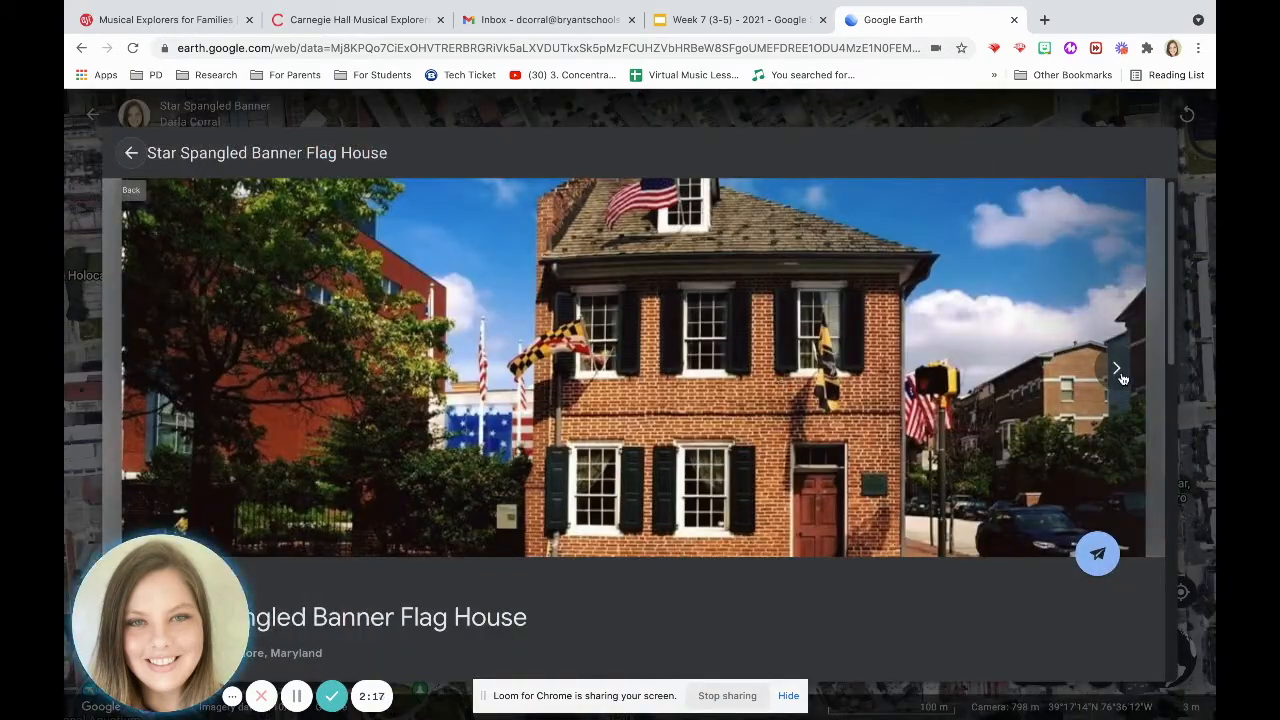
click(1117, 369)
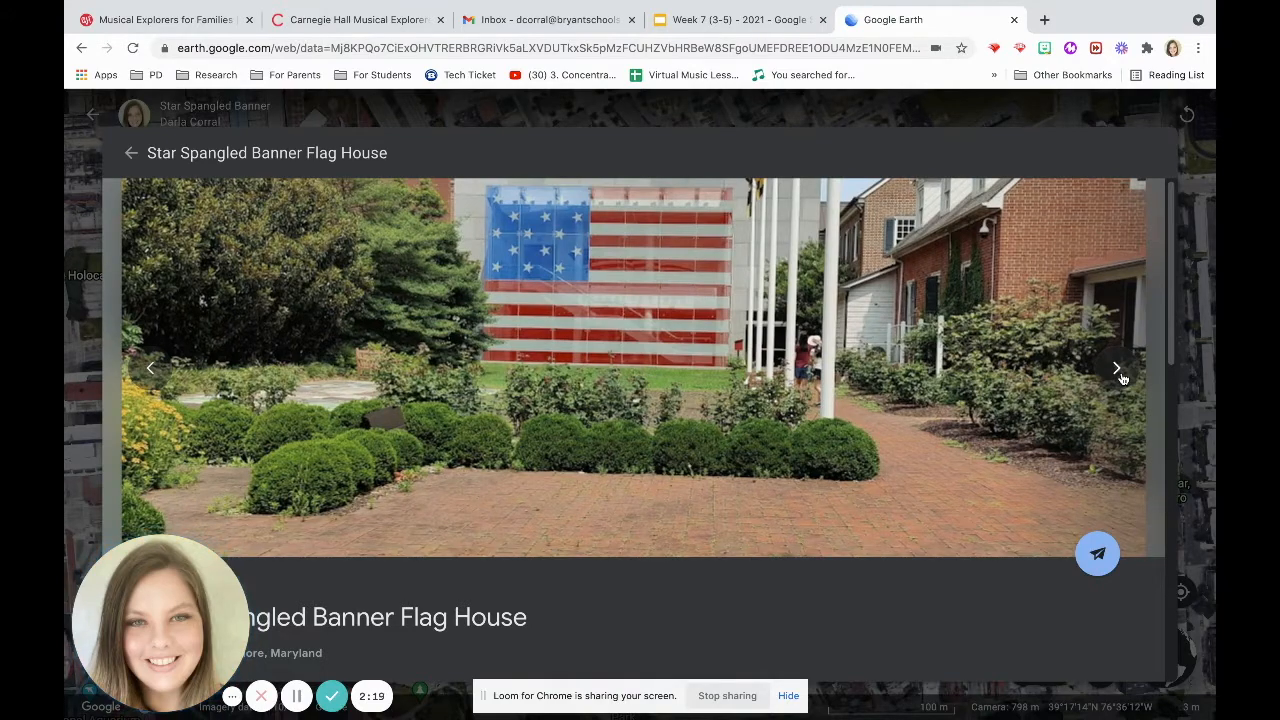
click(1117, 369)
click(1117, 369)
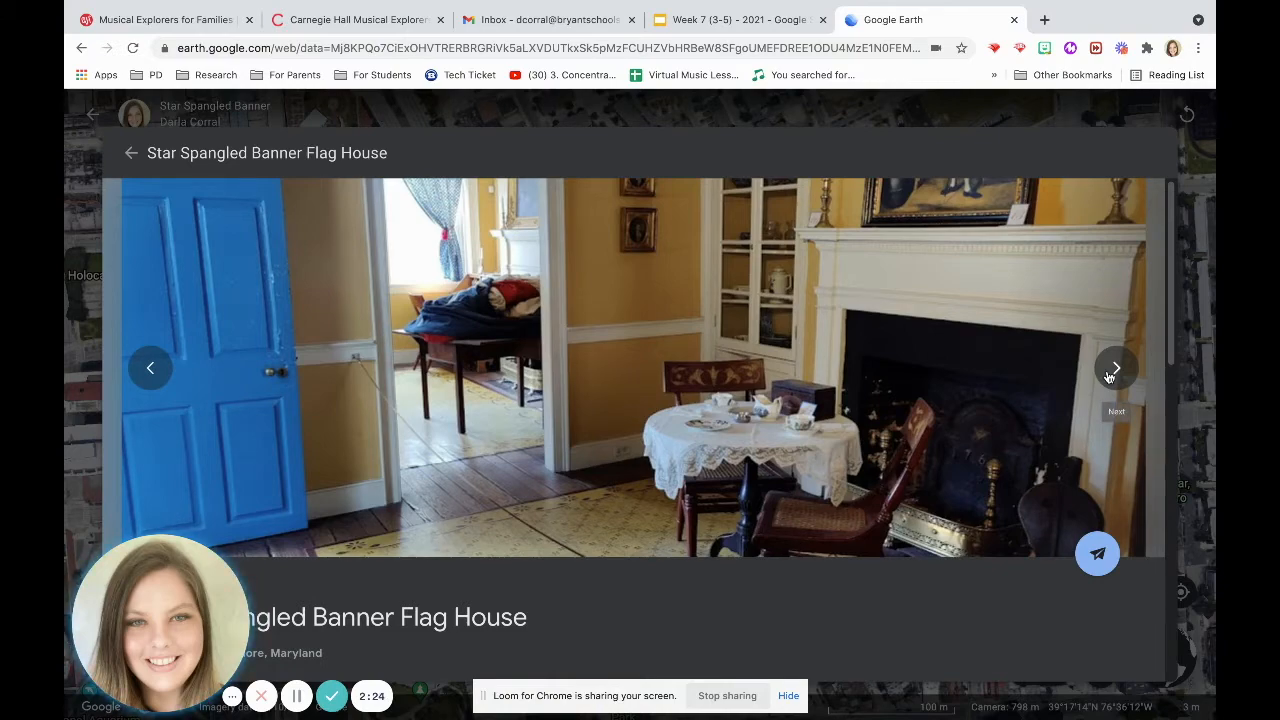
click(1108, 376)
click(1108, 376)
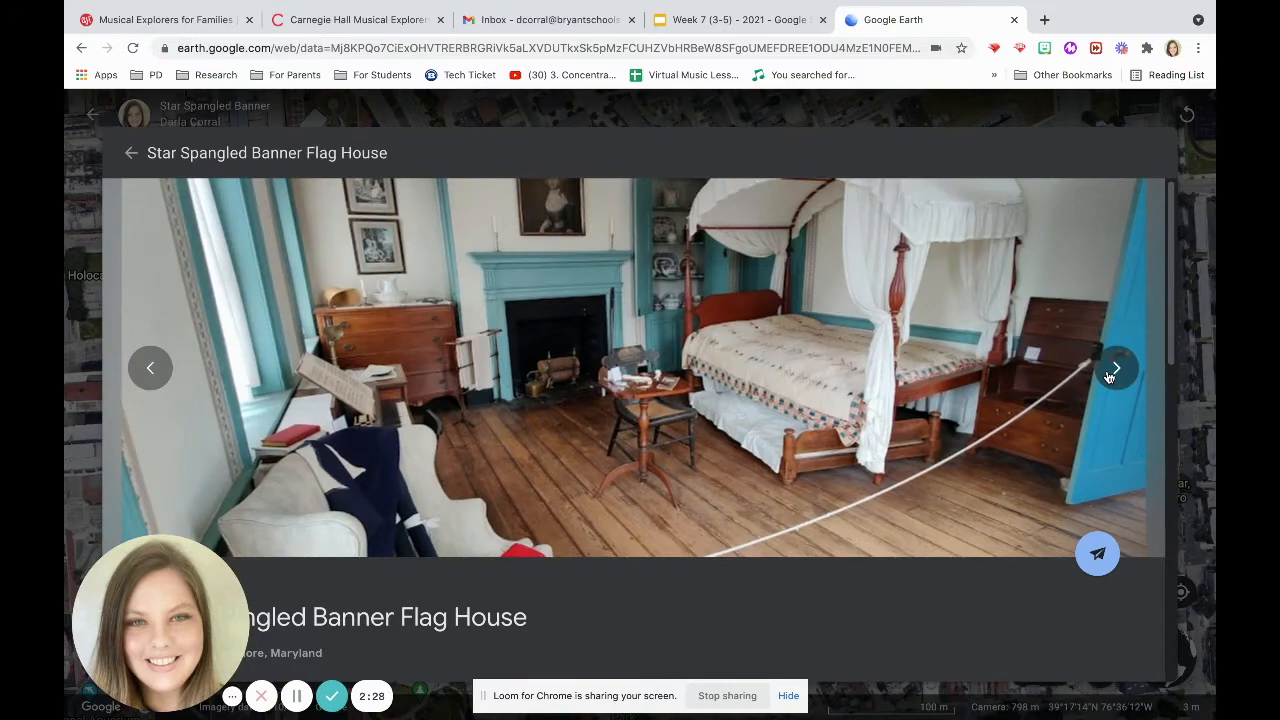
click(1108, 376)
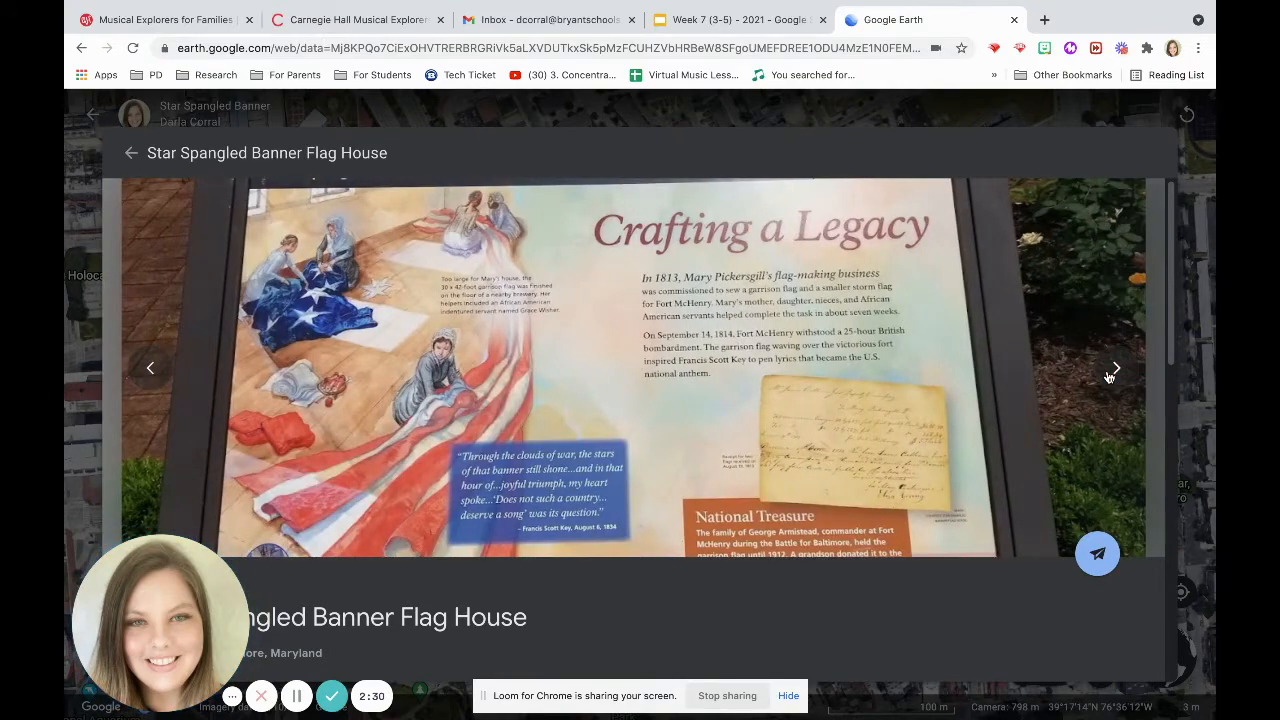
click(1108, 376)
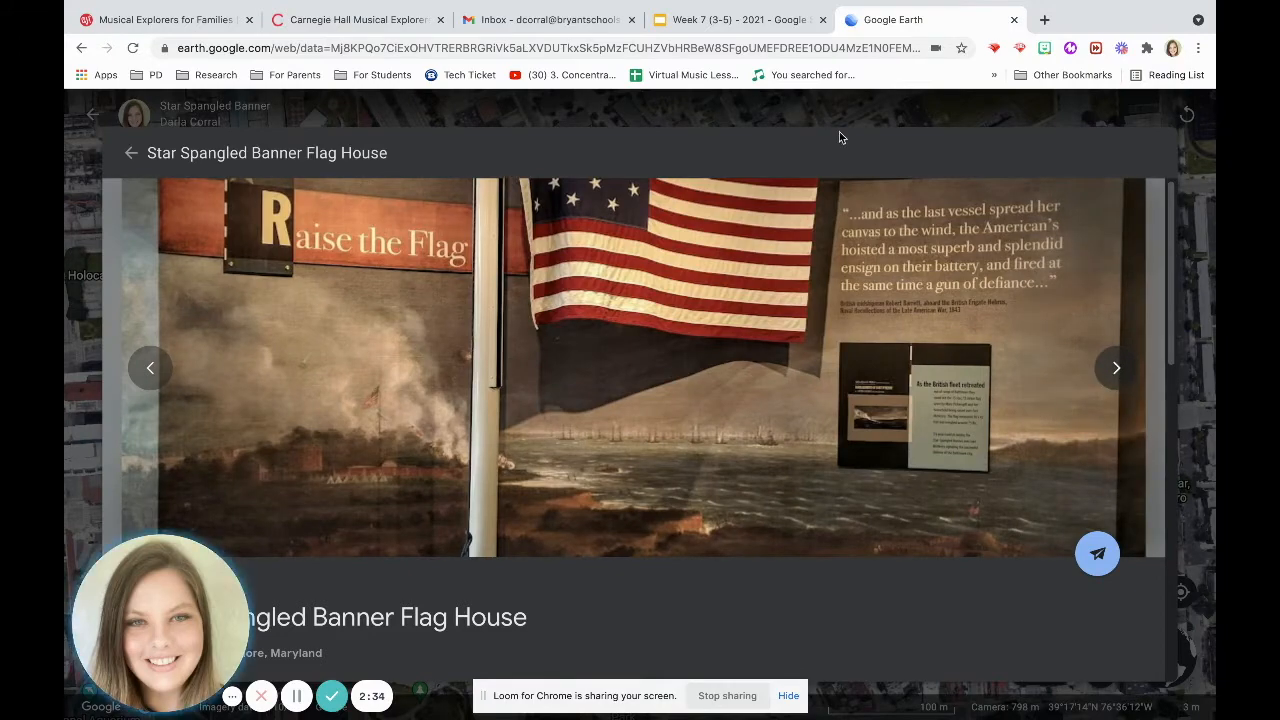
click(972, 108)
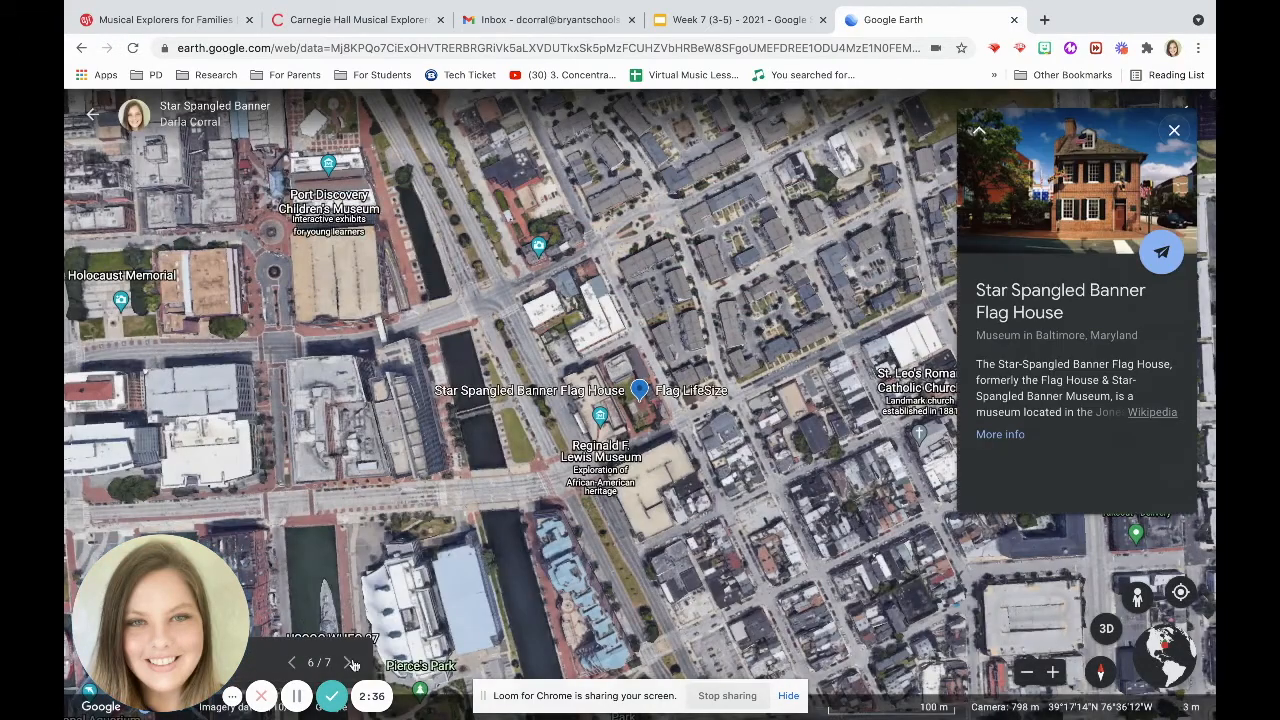
Advance to the final Flag LifeSize photo sphere and exit the presentation.
click(350, 662)
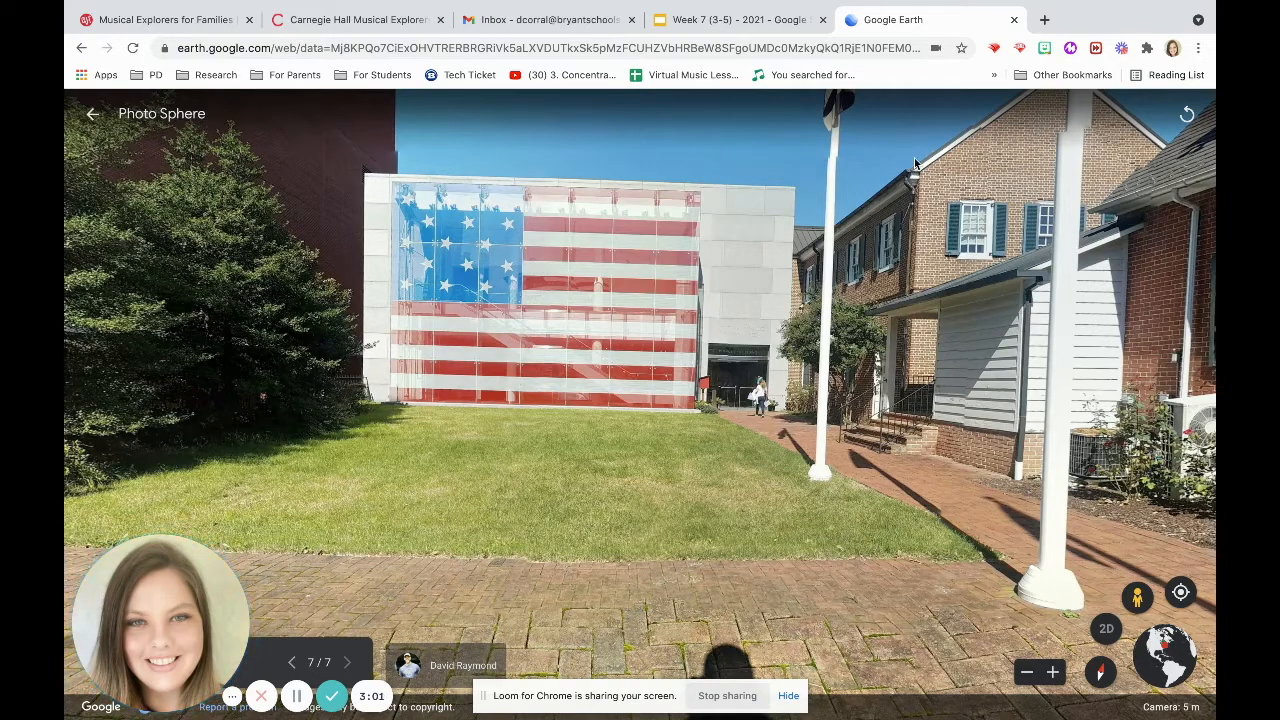
click(93, 118)
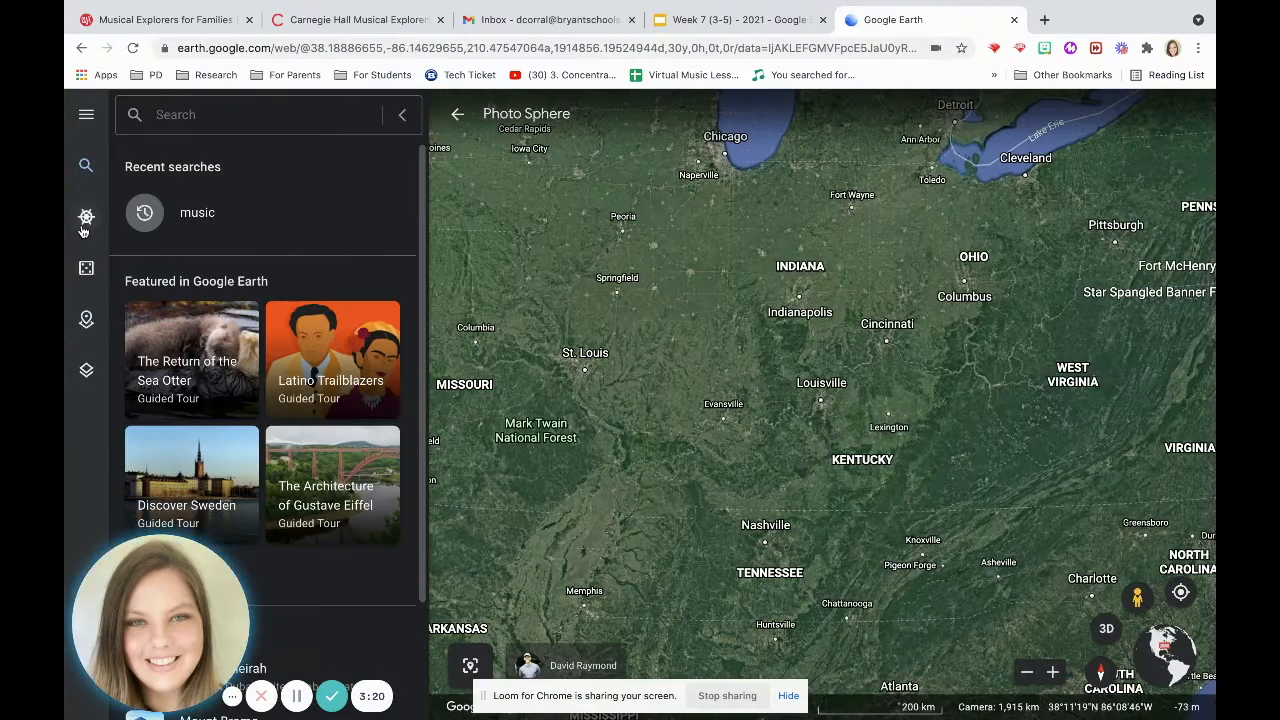
Glance at Voyager, then search Google Earth for music.
click(84, 222)
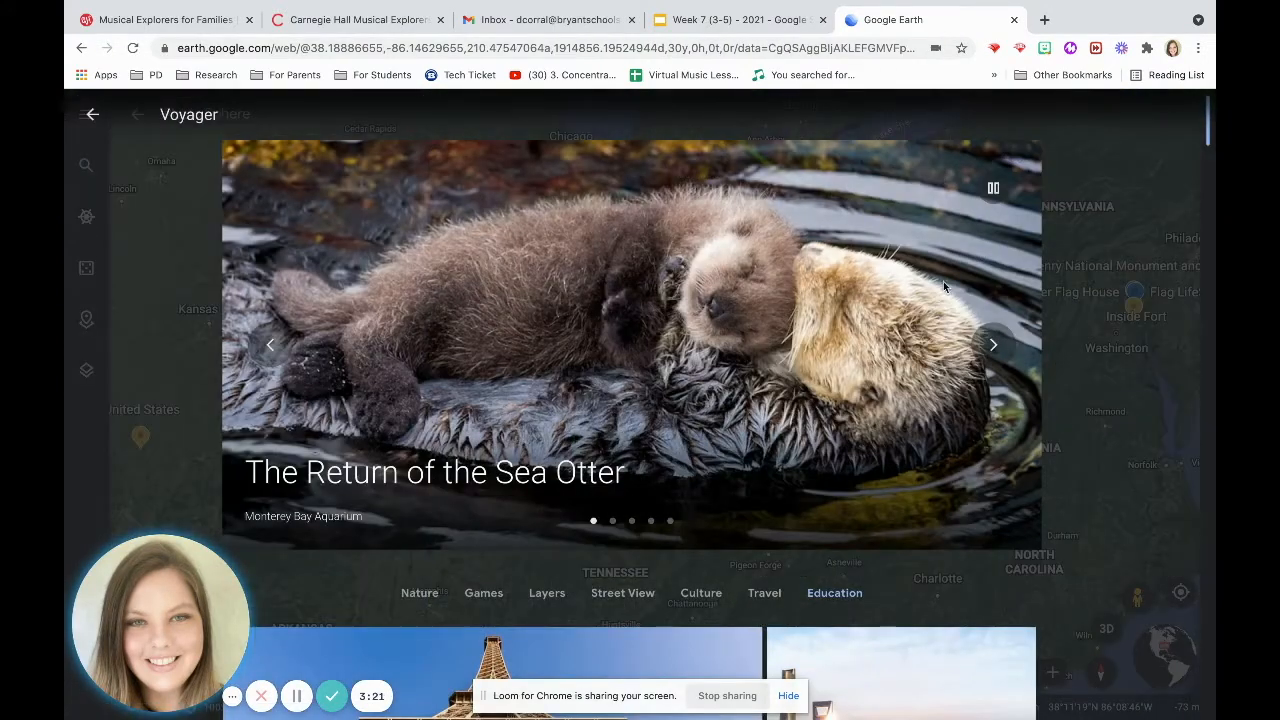
click(93, 115)
click(88, 167)
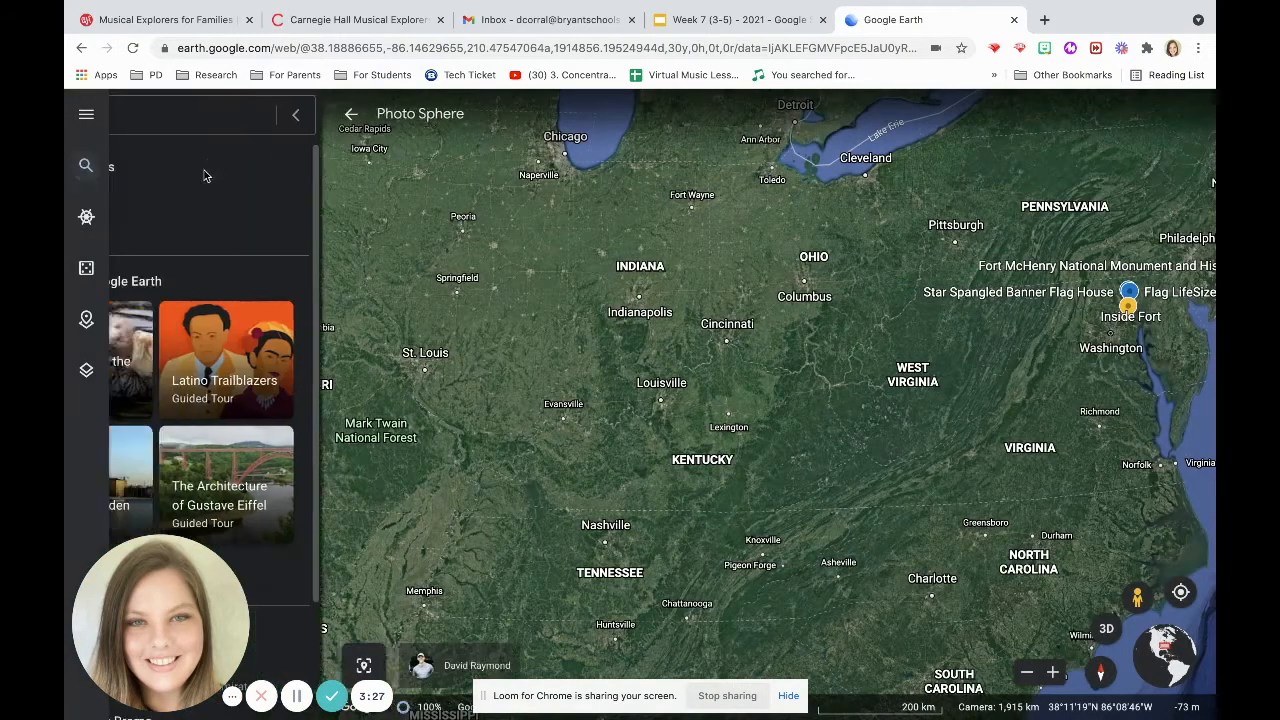
text(music)
key(Return)
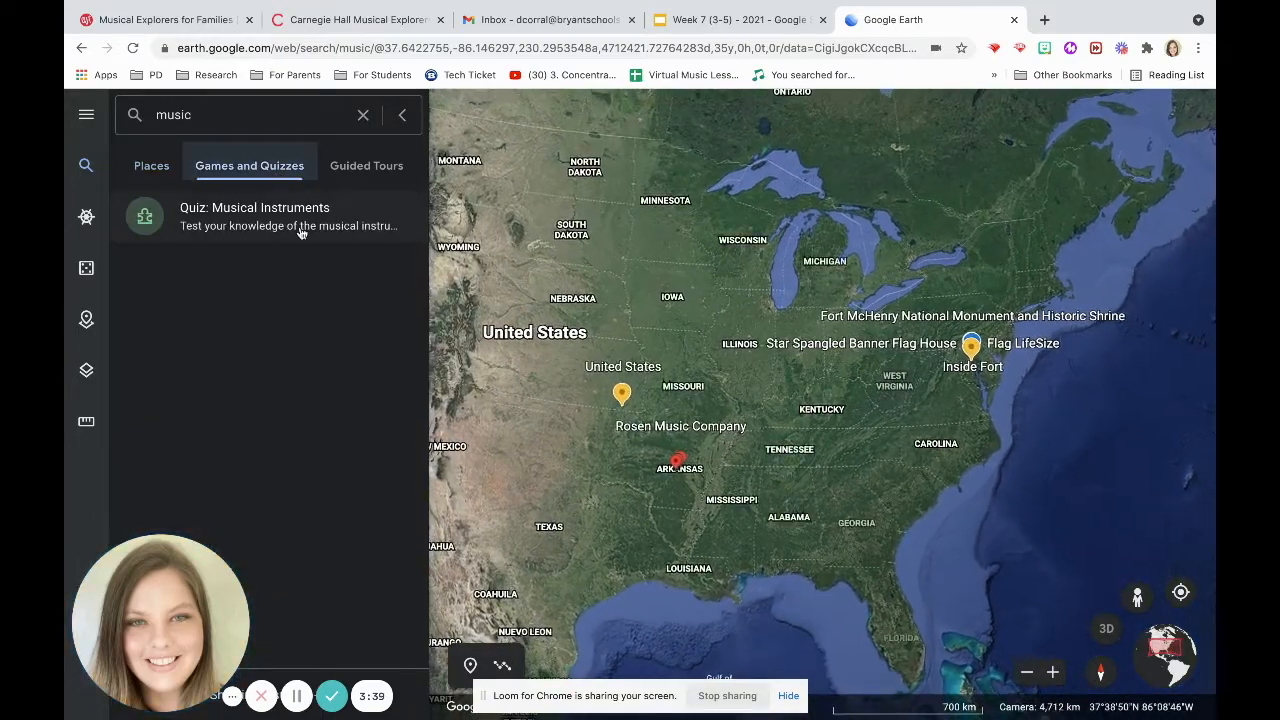
Browse the Guided Tours results for music, then collapse the search panel.
click(380, 165)
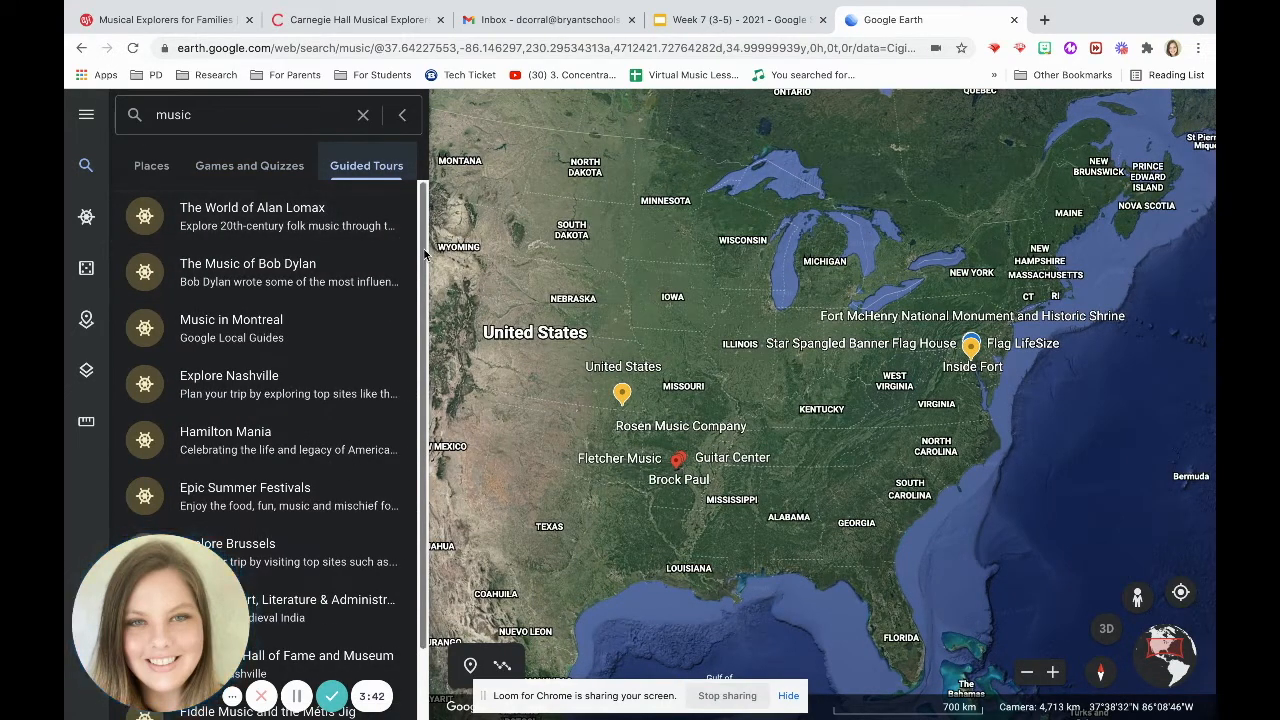
drag(418, 253, 418, 313)
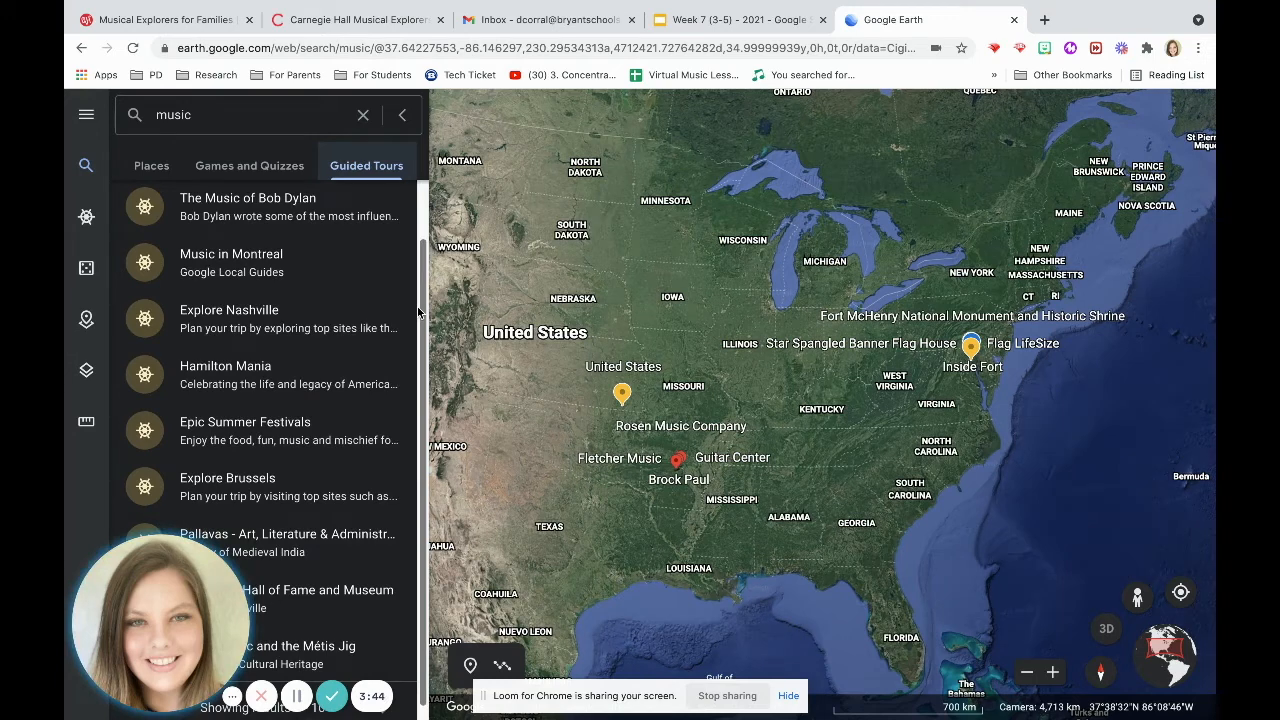
scroll(420, 300, up, 1)
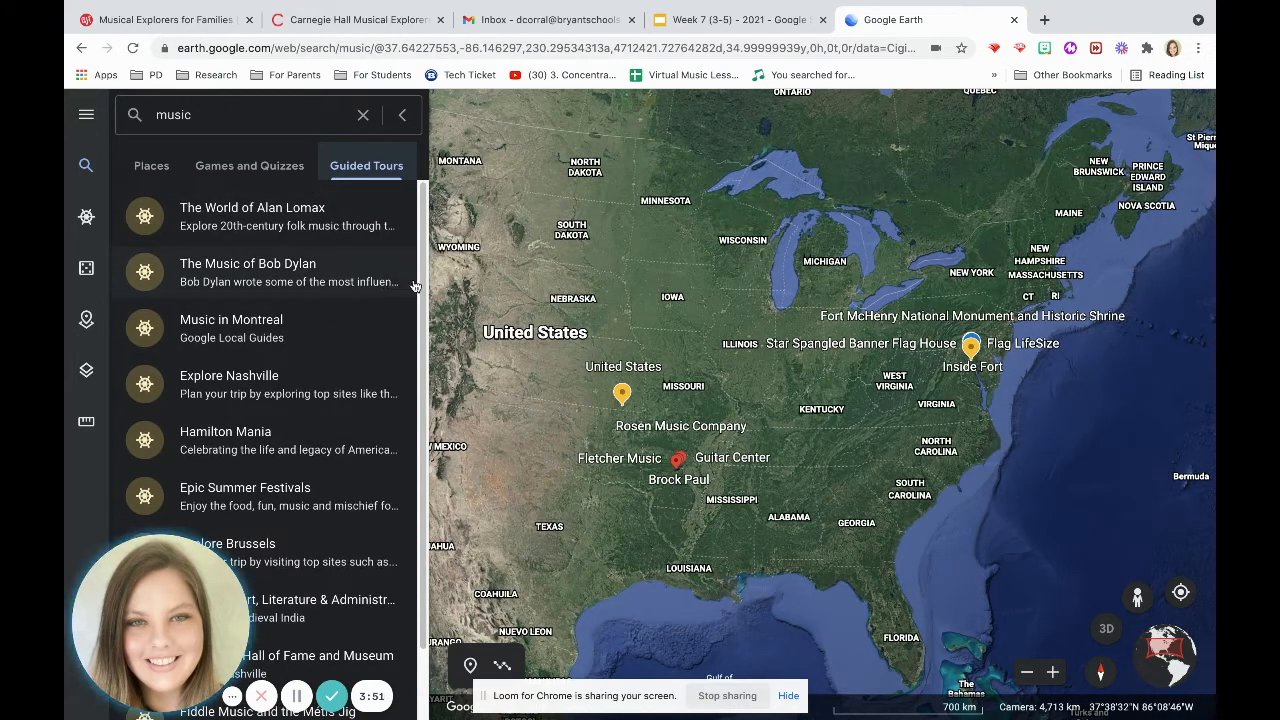
scroll(415, 356, down, 1)
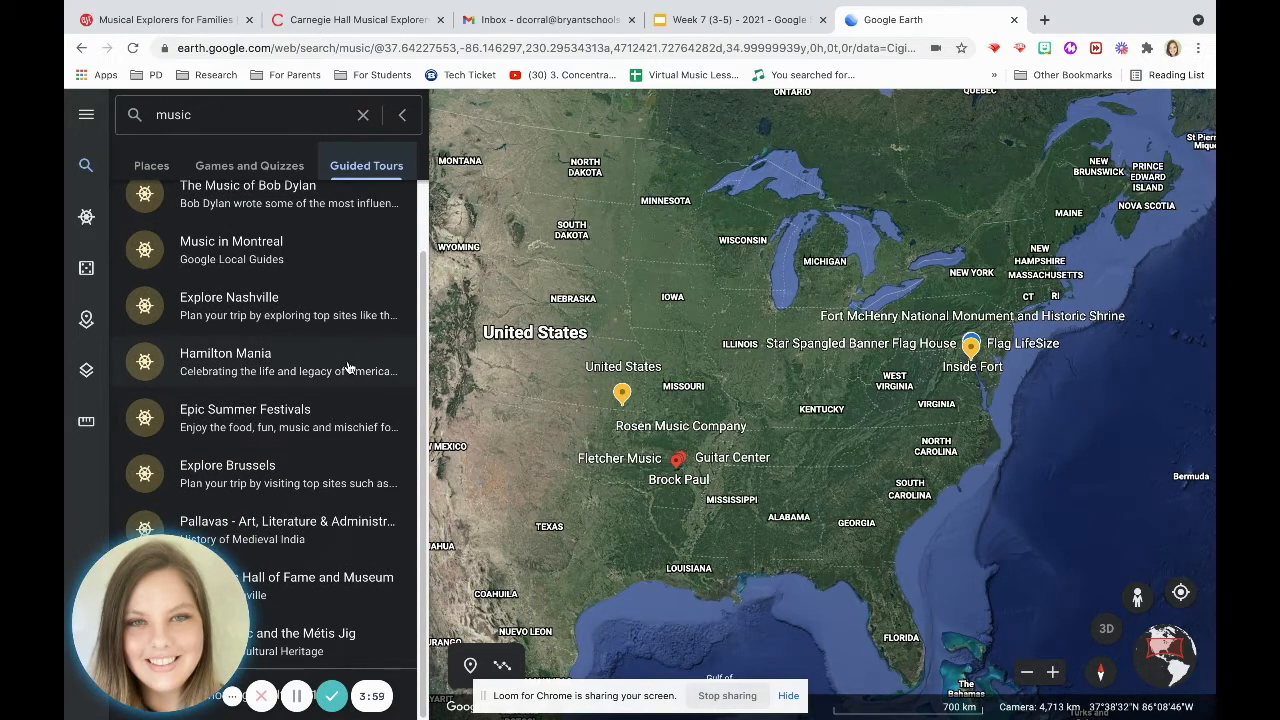
scroll(420, 395, up, 2)
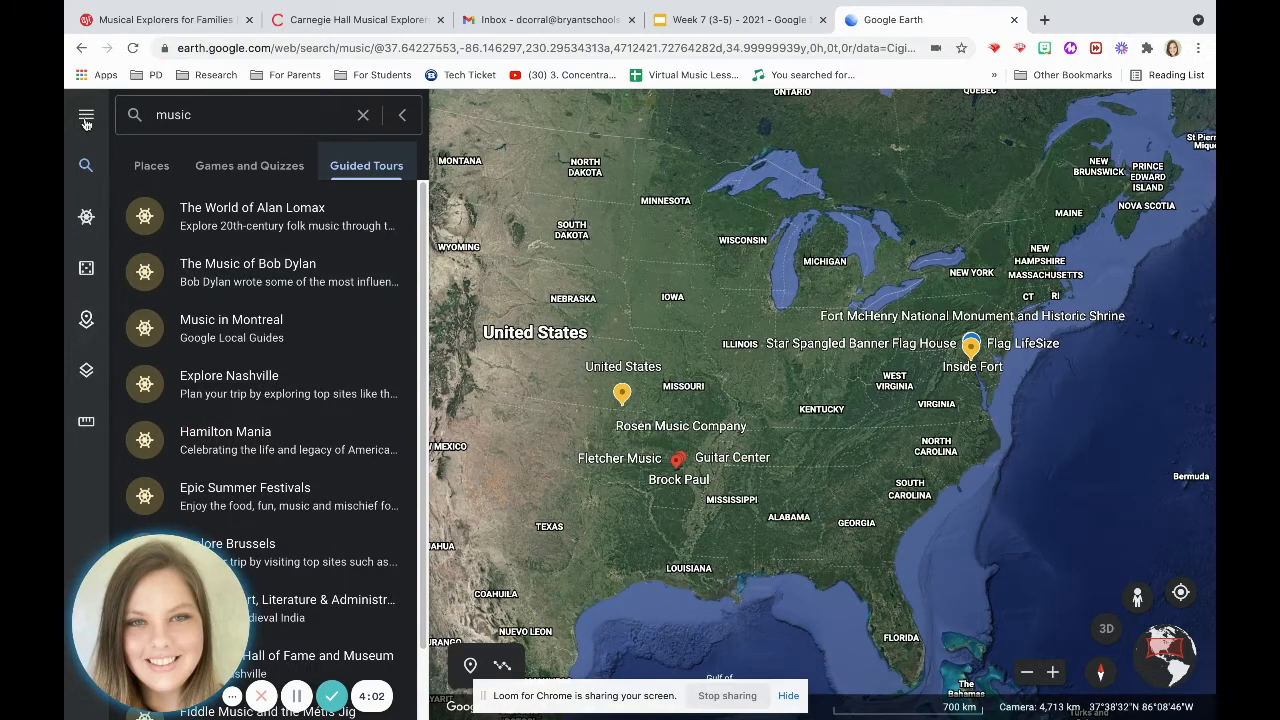
click(405, 116)
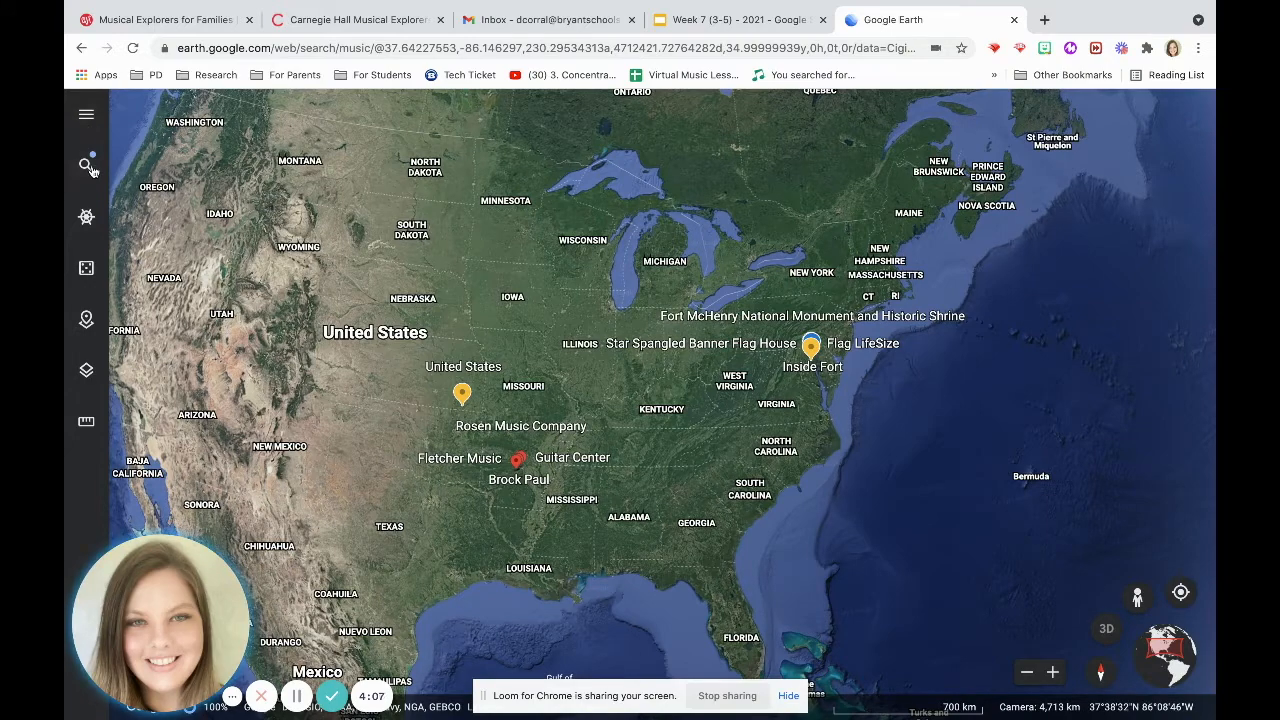
Create a new project in Google Drive from the Projects section.
click(87, 113)
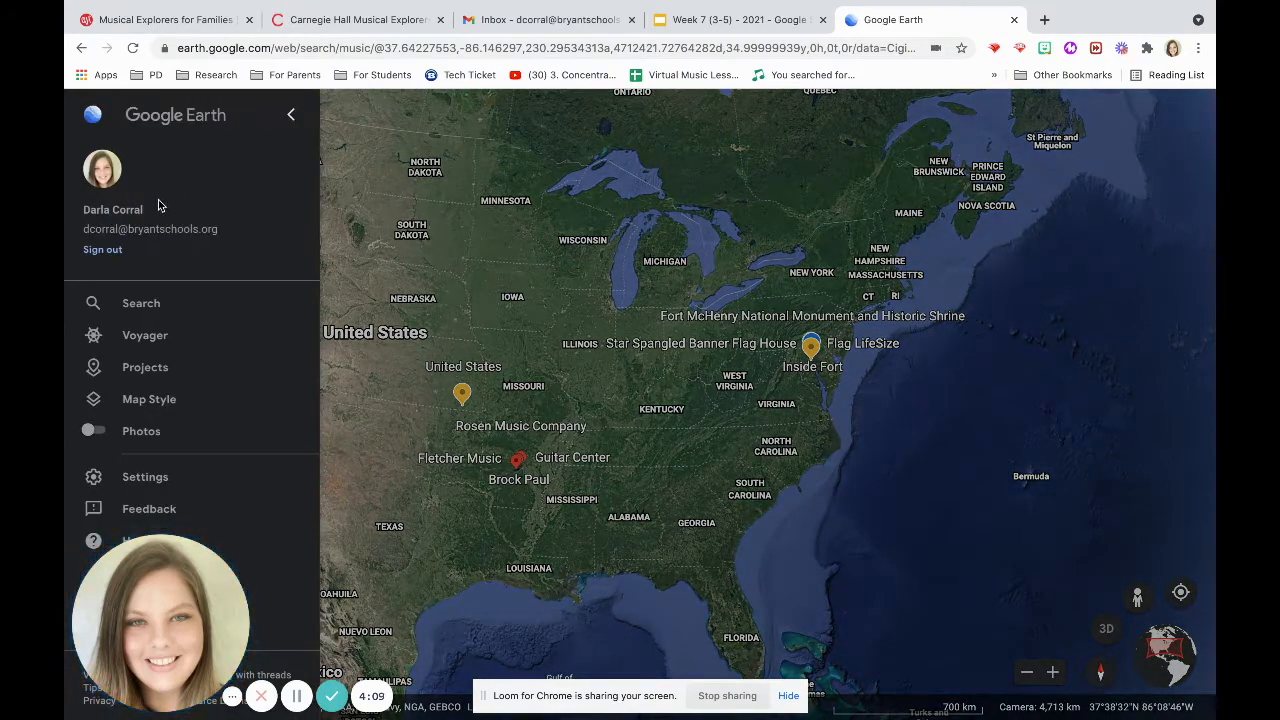
click(145, 368)
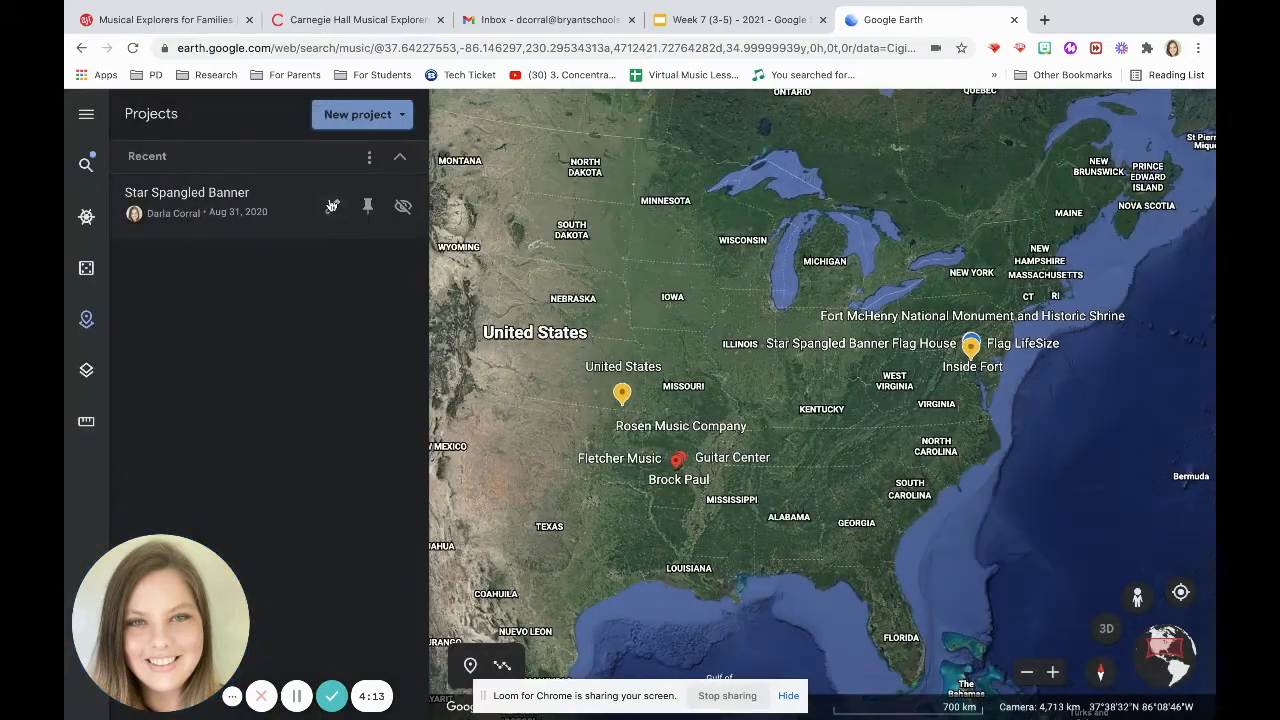
click(347, 118)
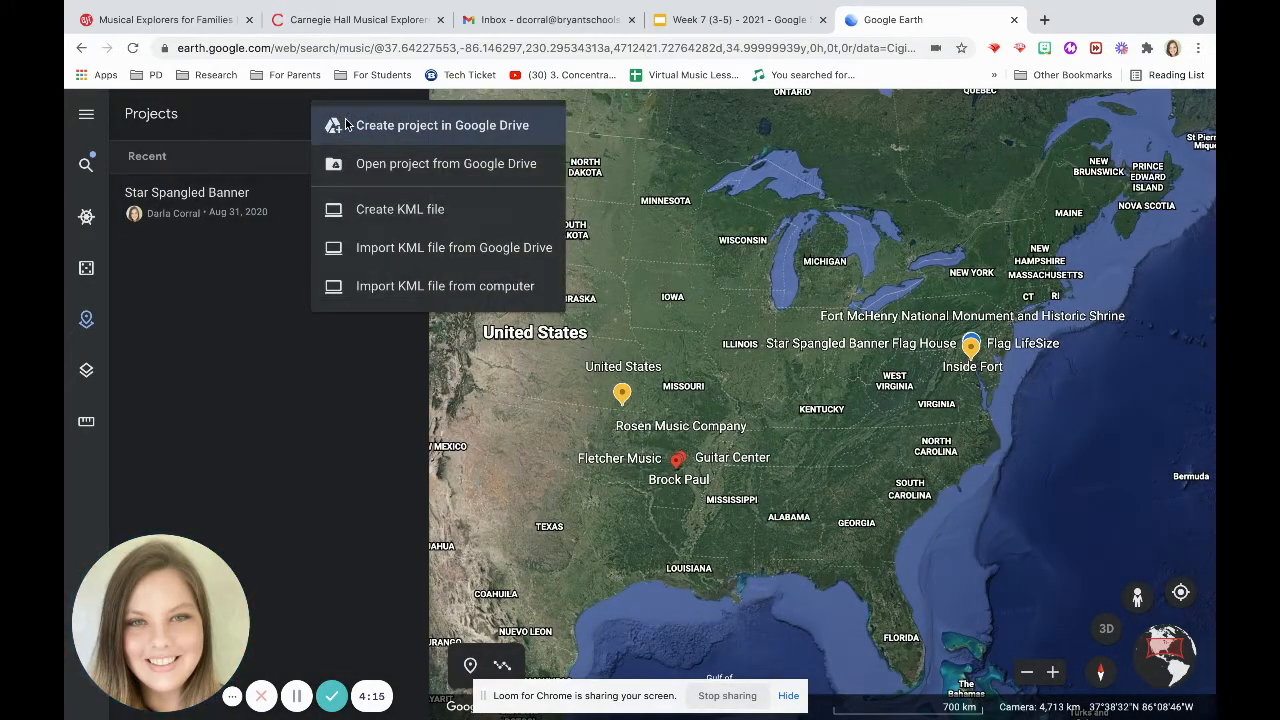
click(416, 127)
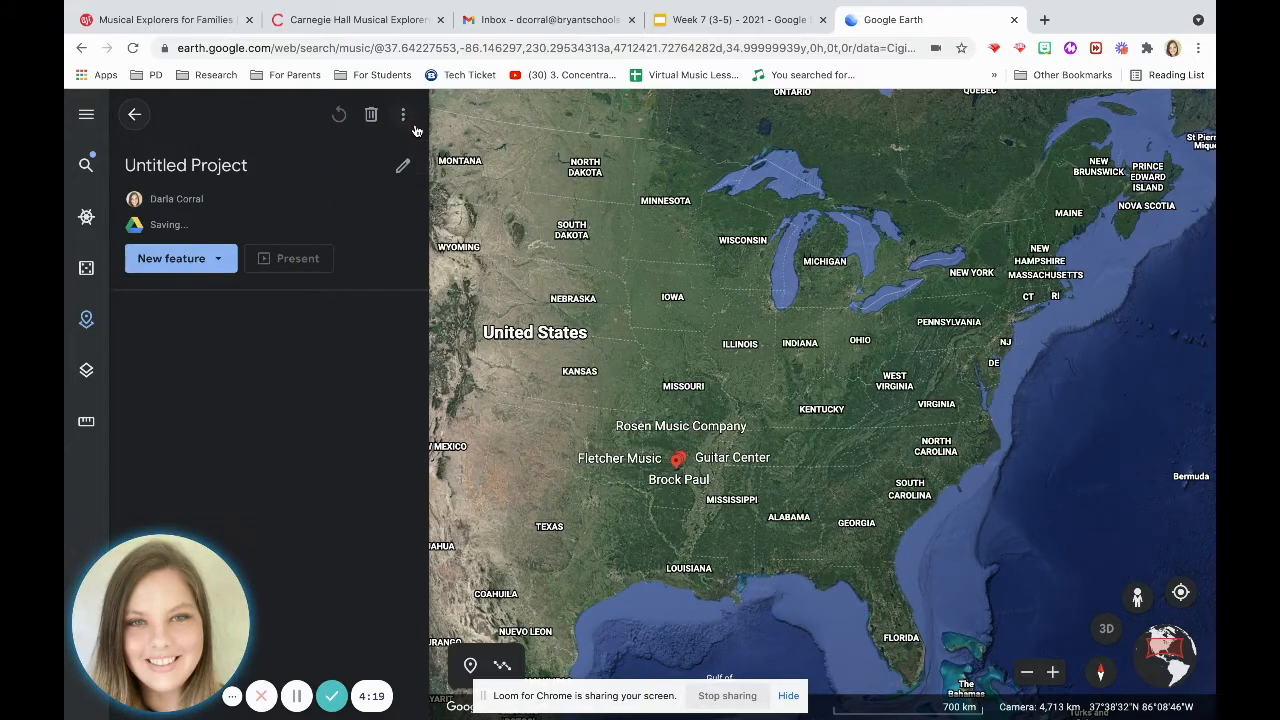
Rename the new project as Test Project.
click(254, 168)
text(Tes)
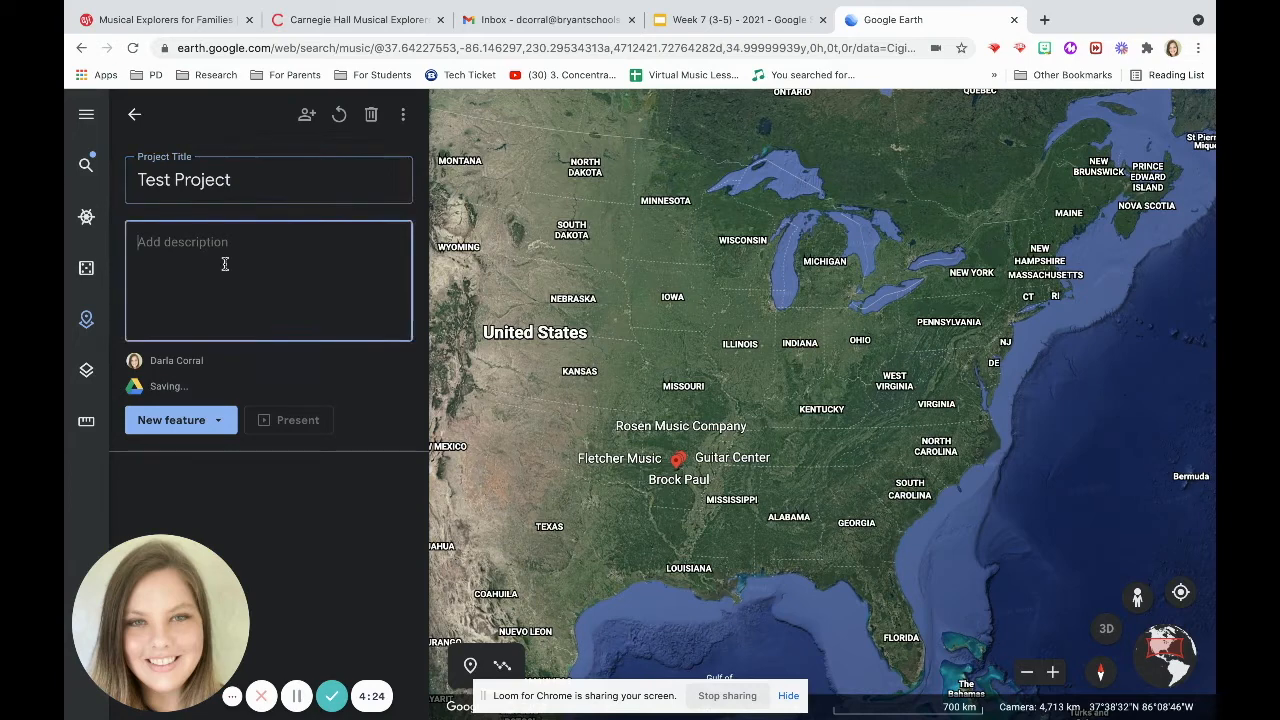
text(Here's a description.)
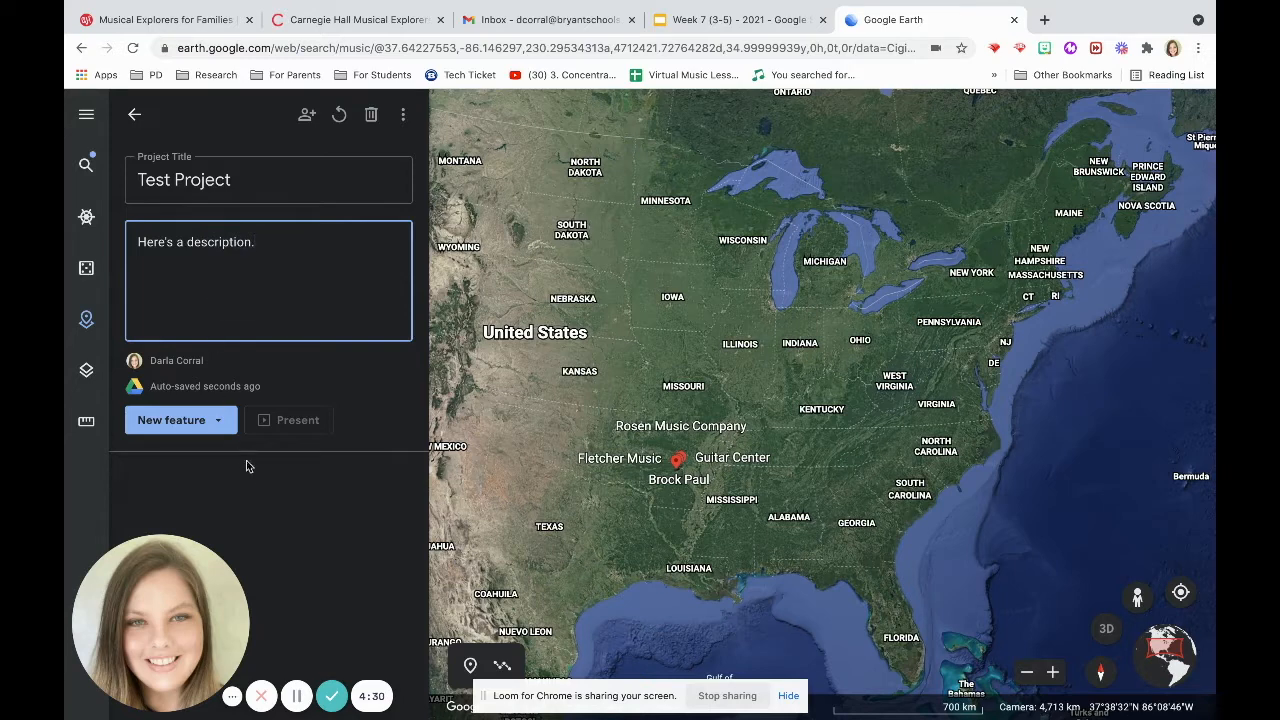
Enter the project description "Here's a description." and start adding a new feature.
click(190, 420)
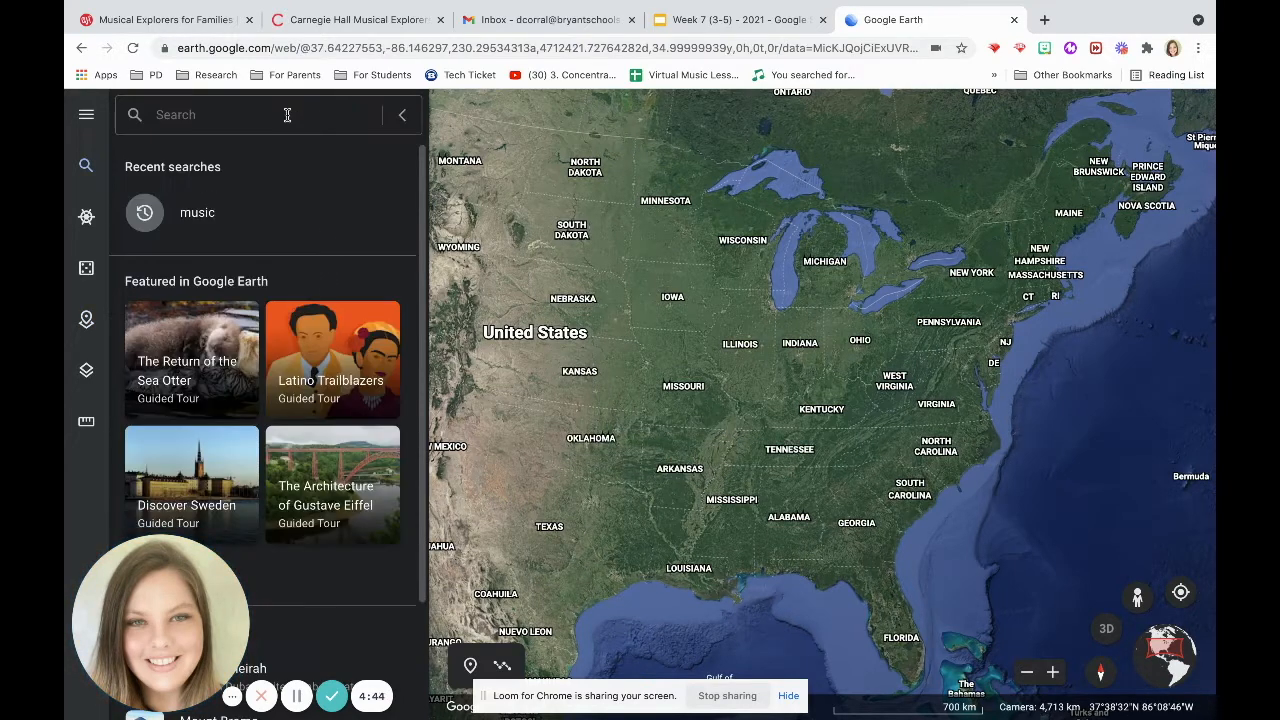
Search for Little Rock Arkansas and add the city to the project titled Little Rock.
text(Little Rock Arkansas)
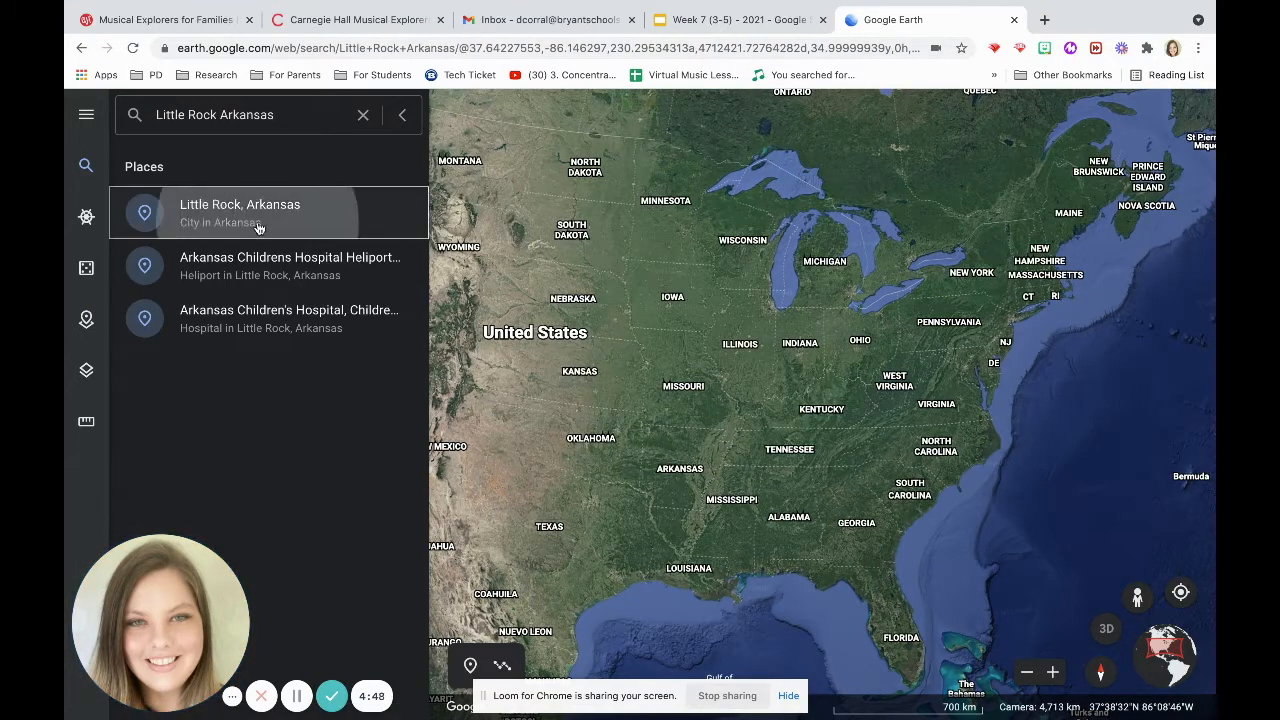
click(258, 212)
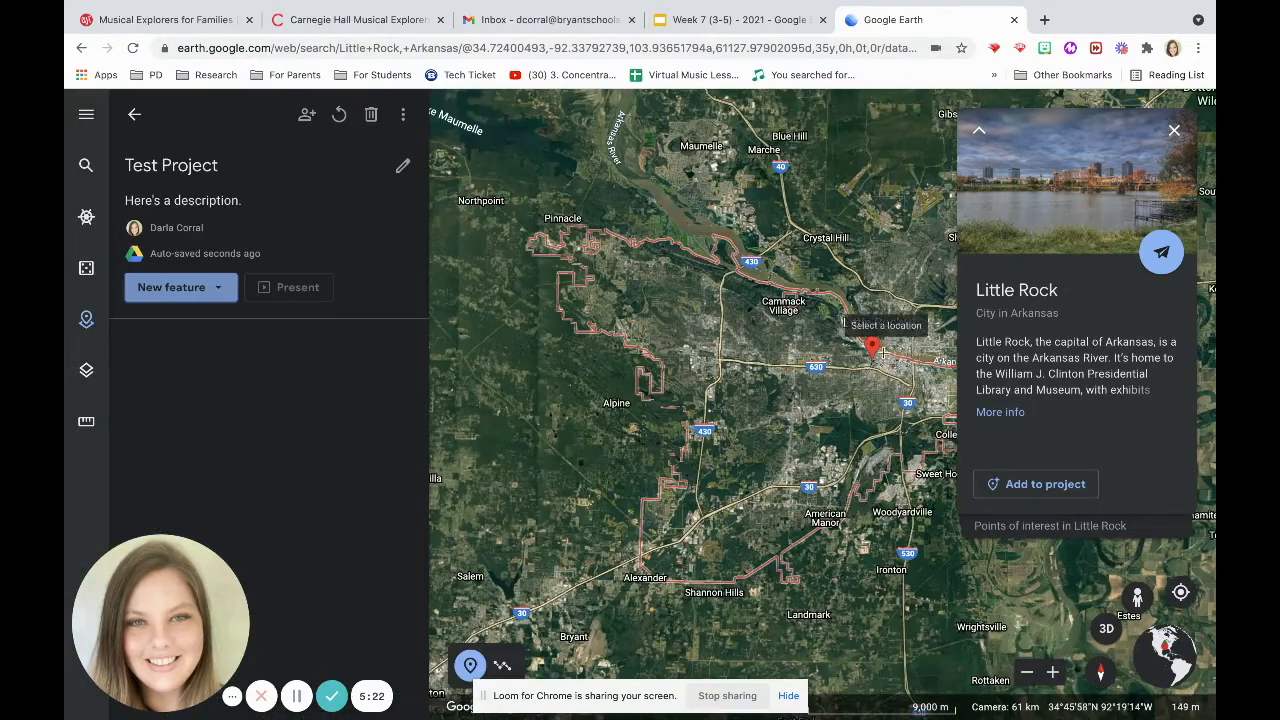
click(871, 347)
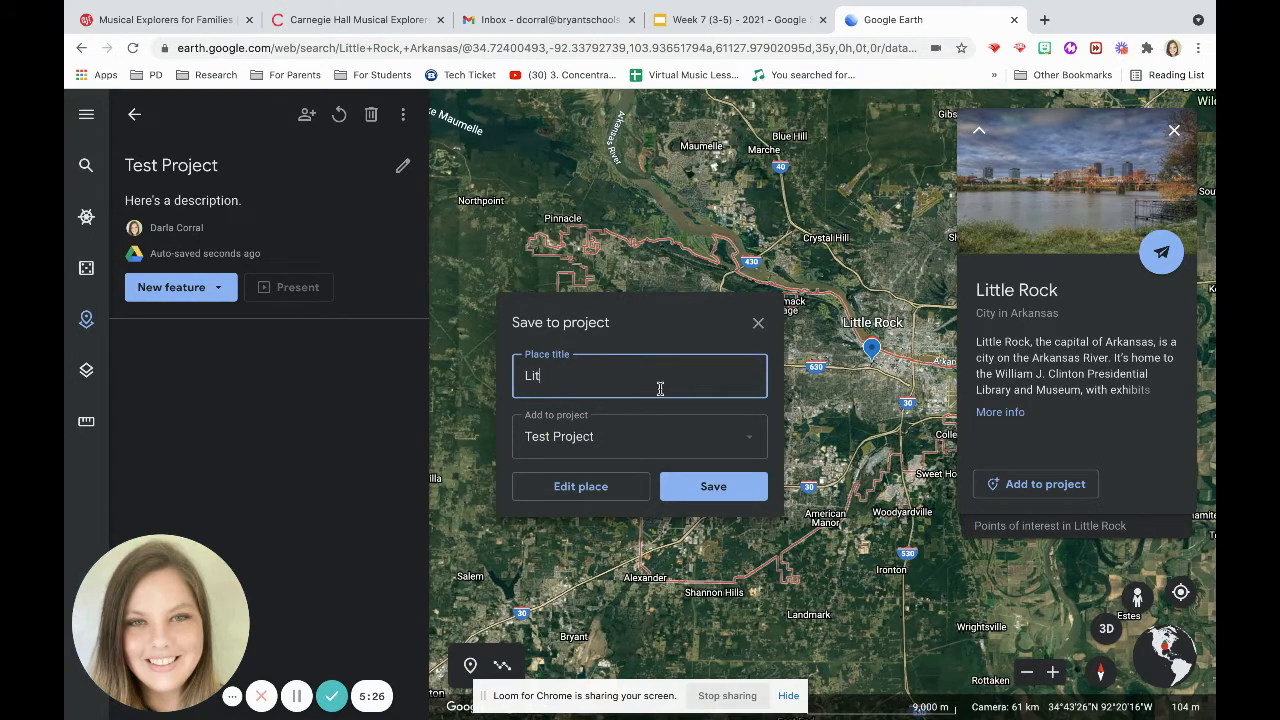
key(Return)
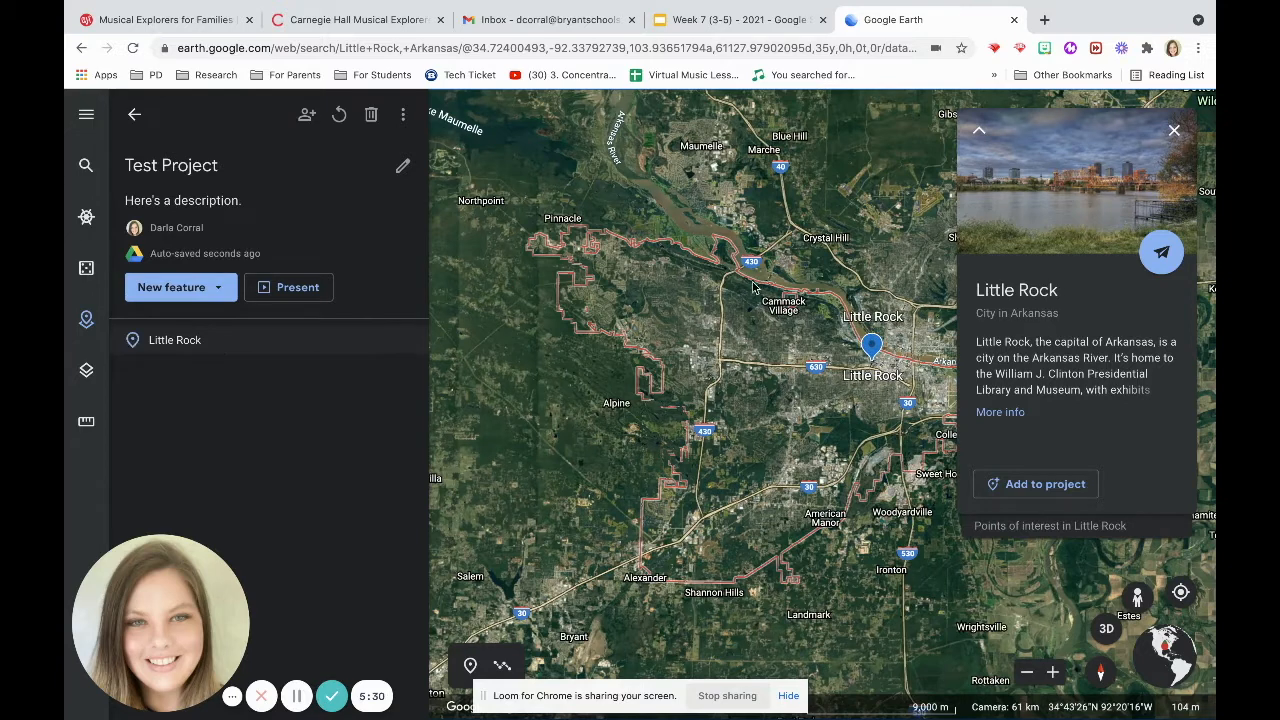
Search for Capitol Building Little Rock and open the Arkansas State Capitol result.
click(86, 162)
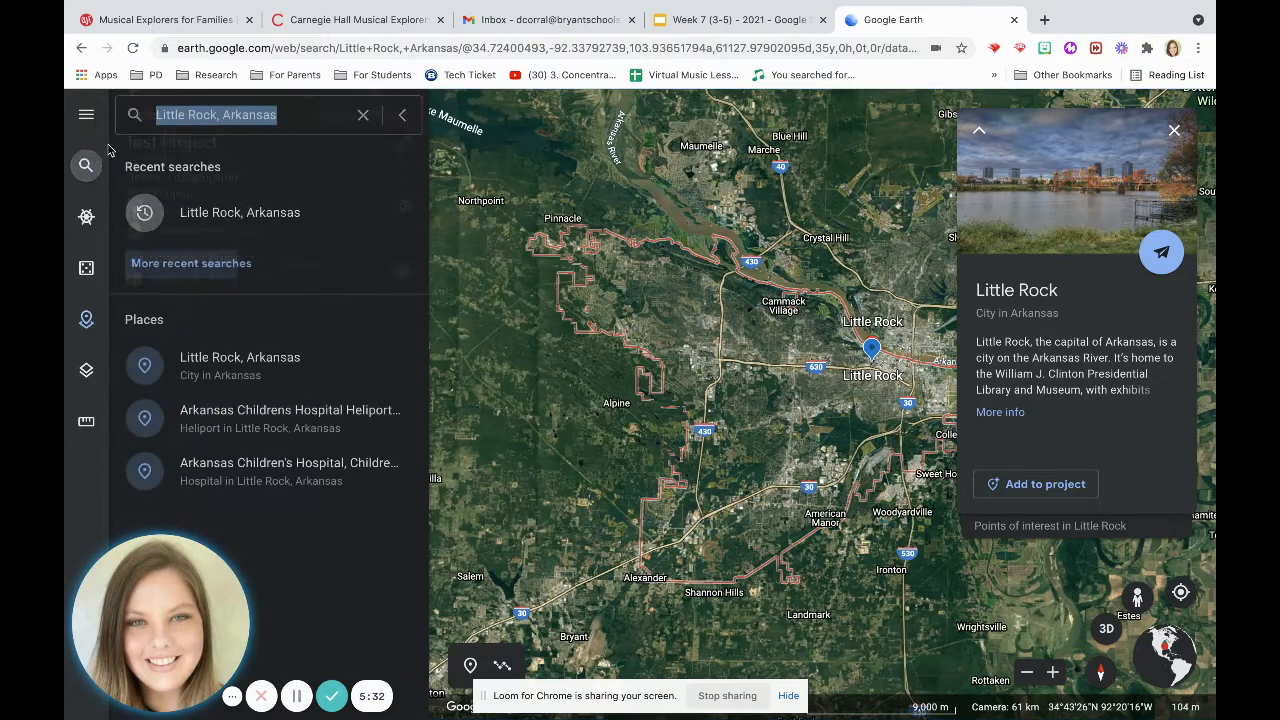
key(BackSpace)
text(Cap)
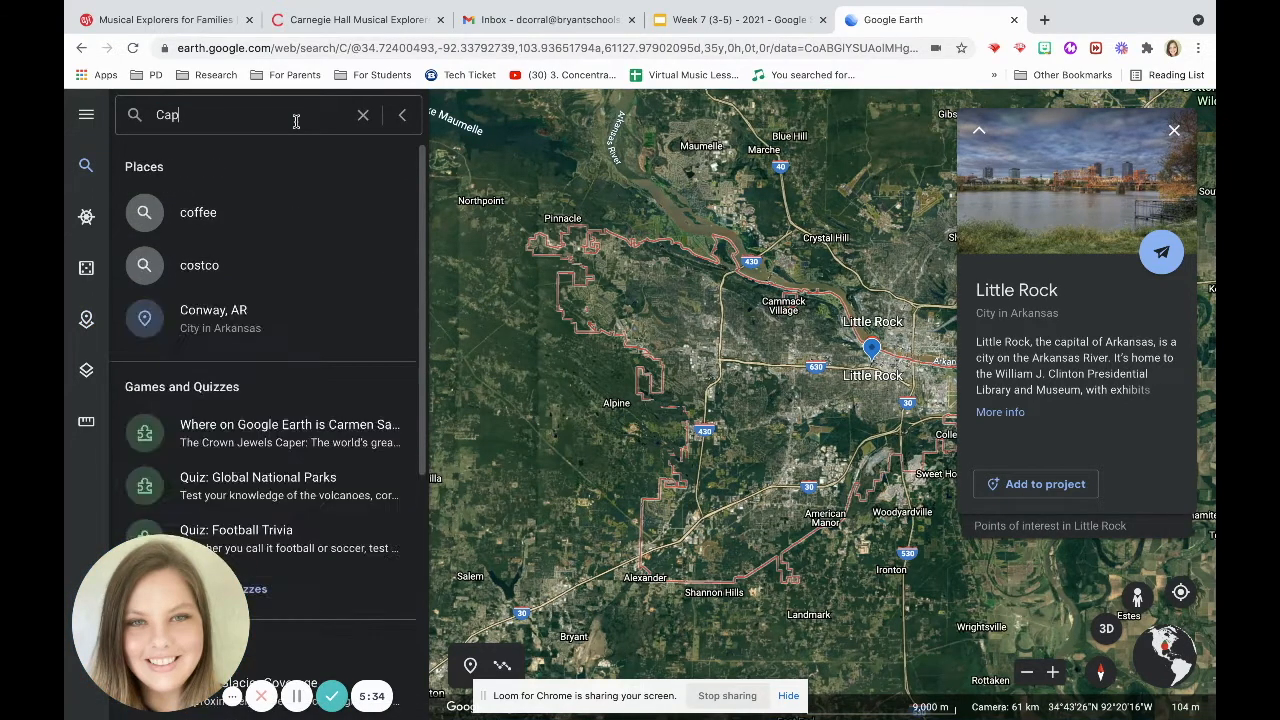
text(itol Bu)
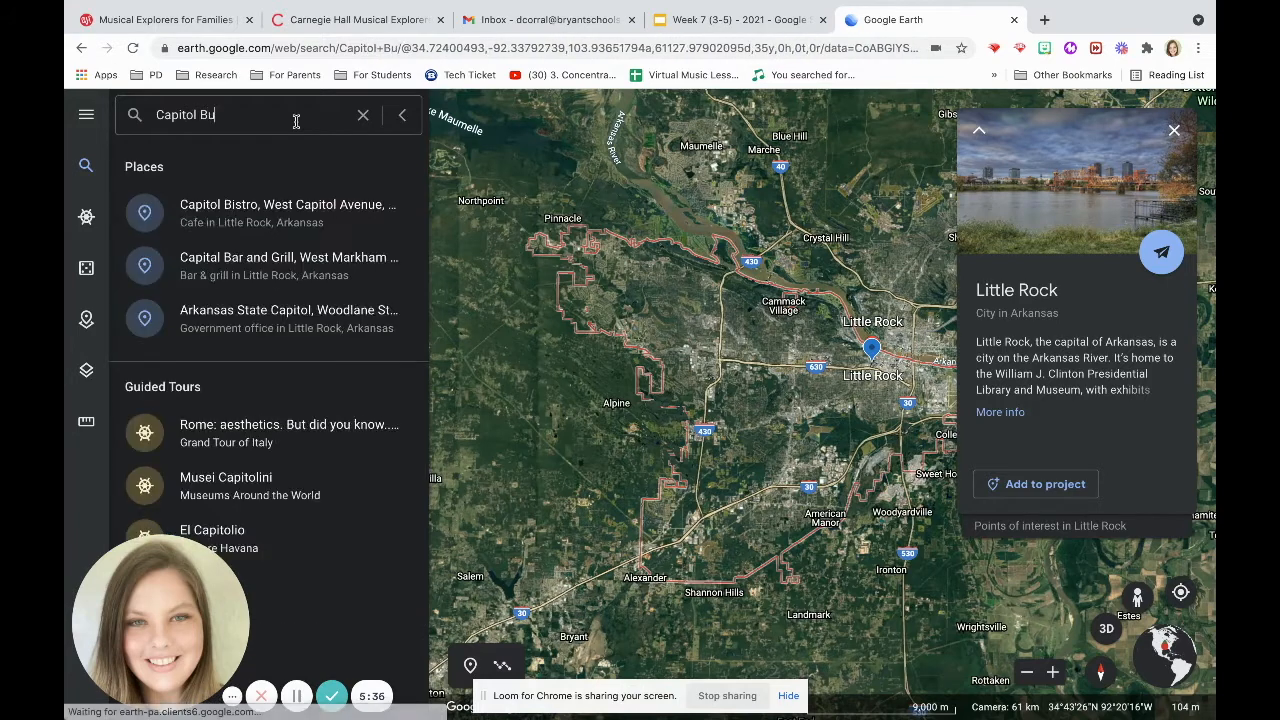
text(ilding Li)
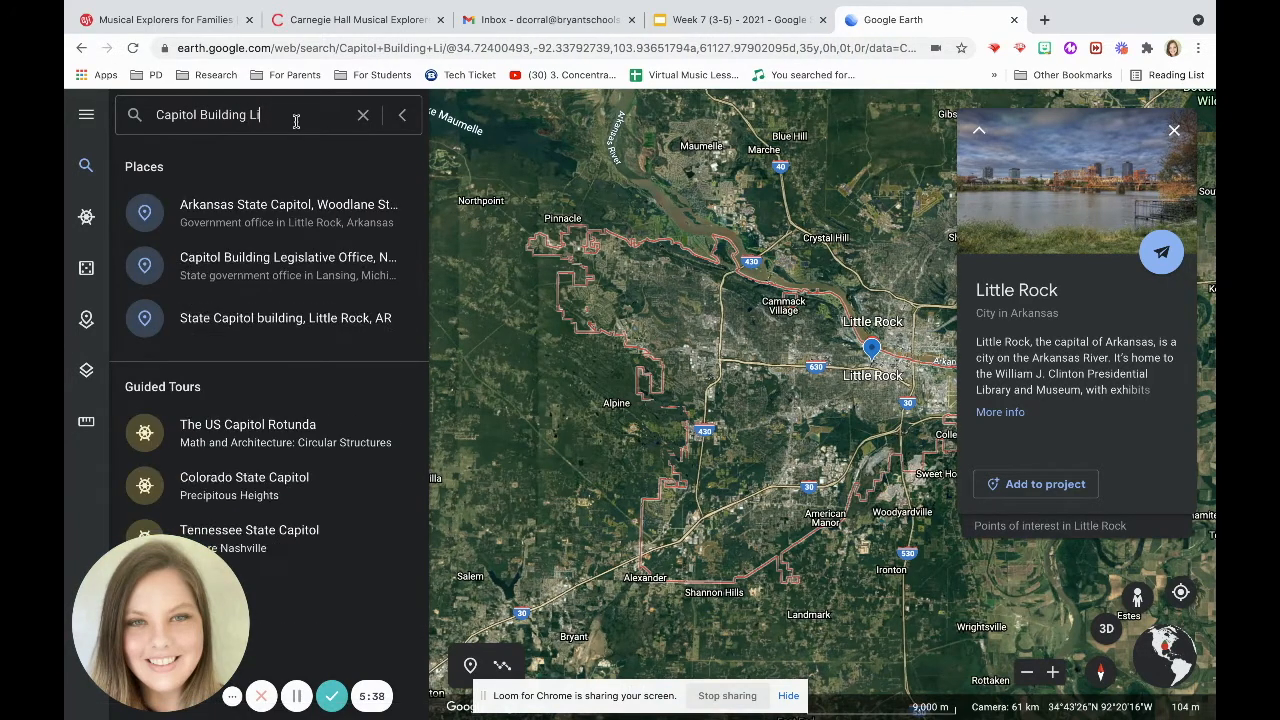
click(222, 204)
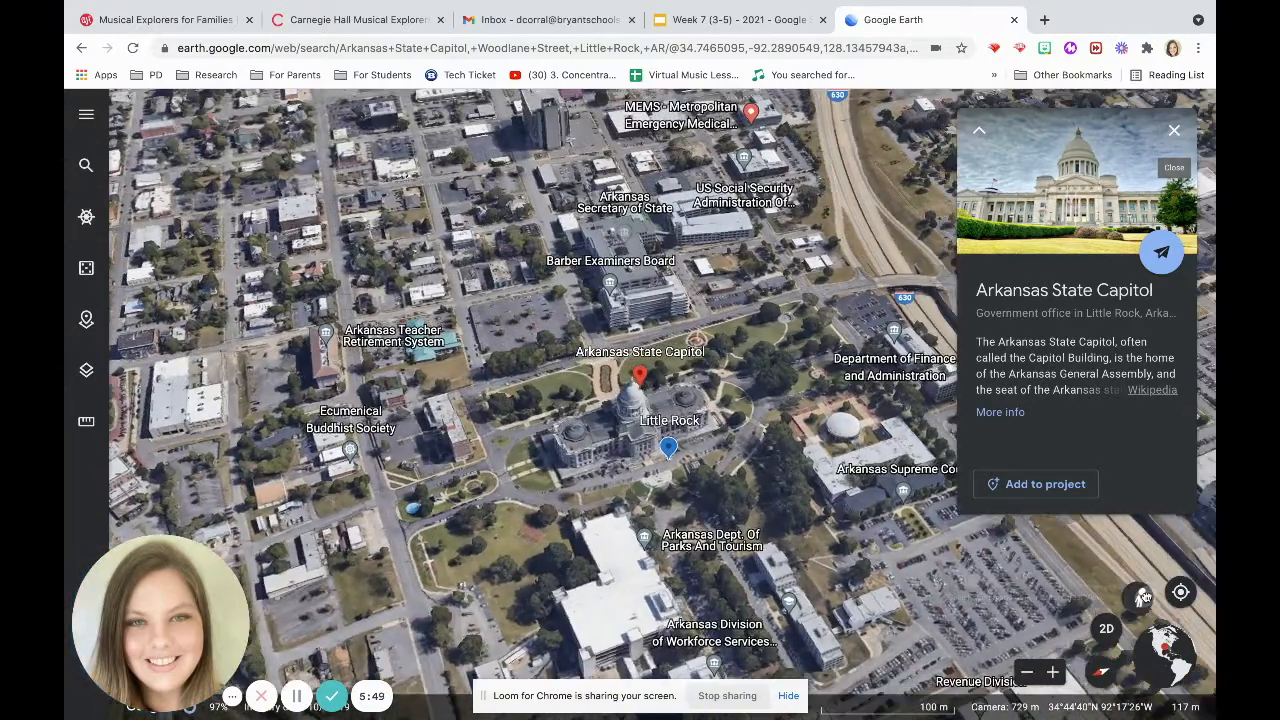
Enter Street View at the Arkansas State Capitol entrance and look around the steps.
click(1137, 597)
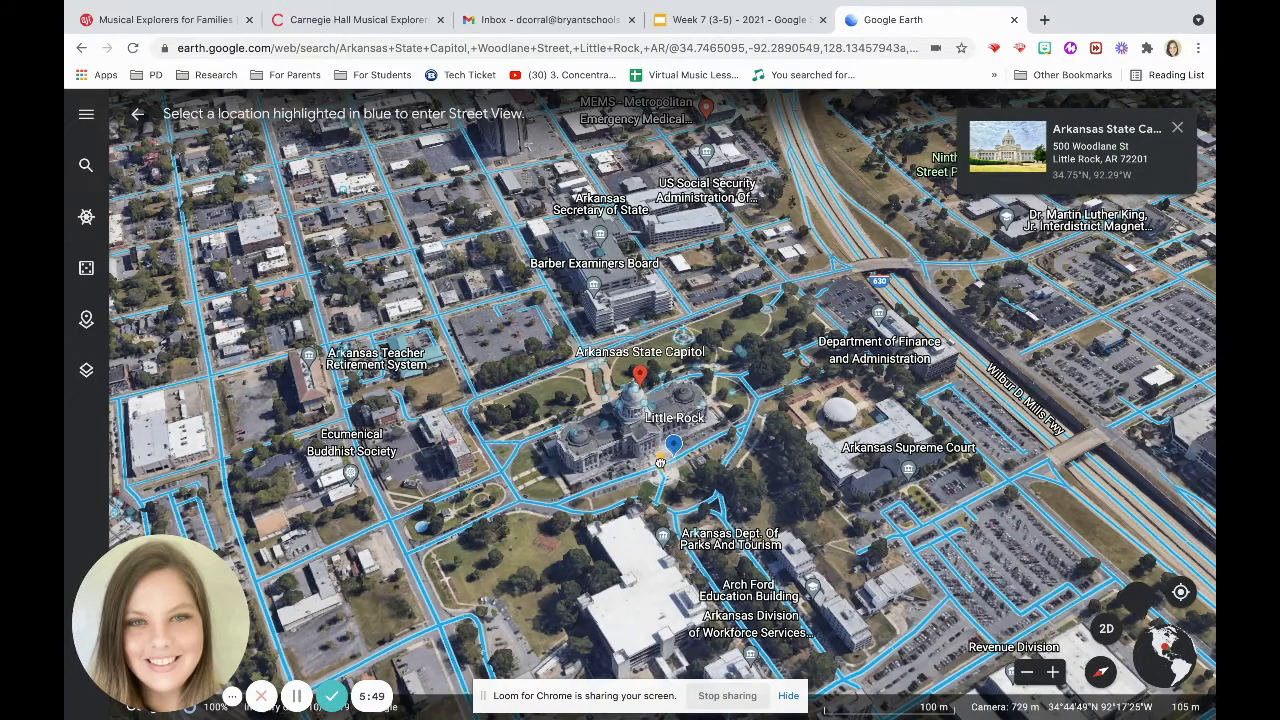
click(660, 461)
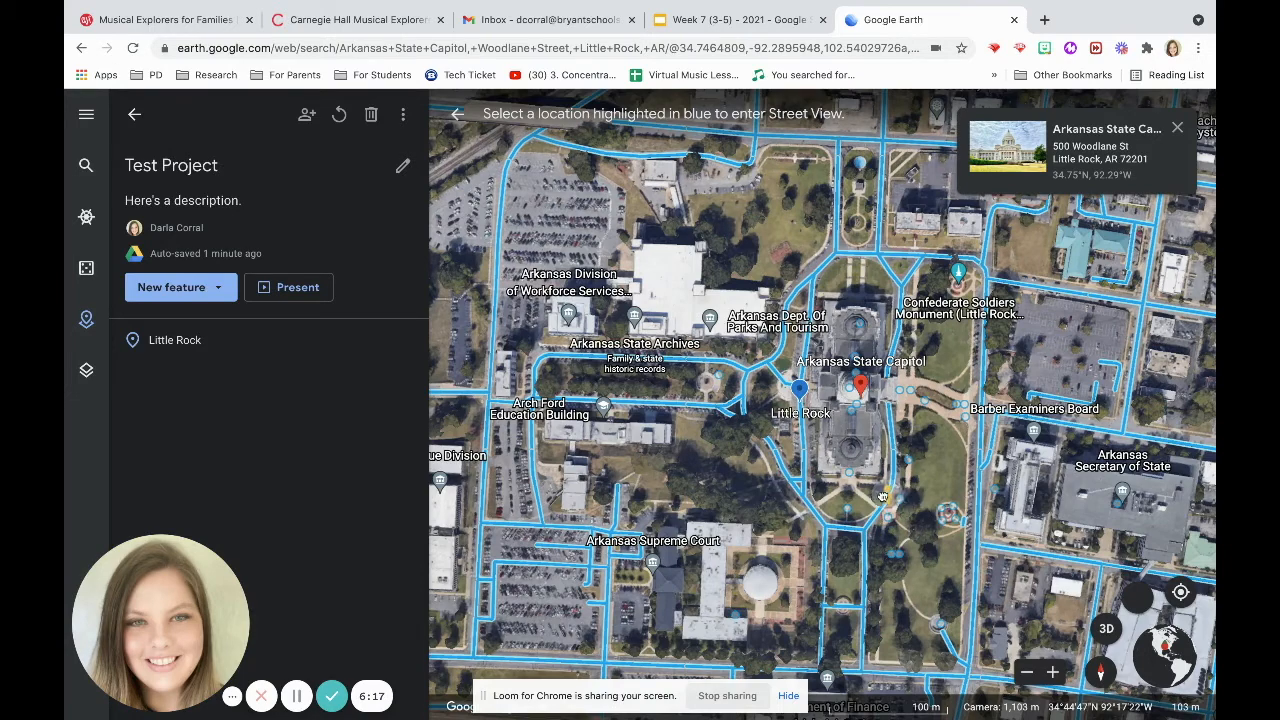
drag(719, 372, 719, 374)
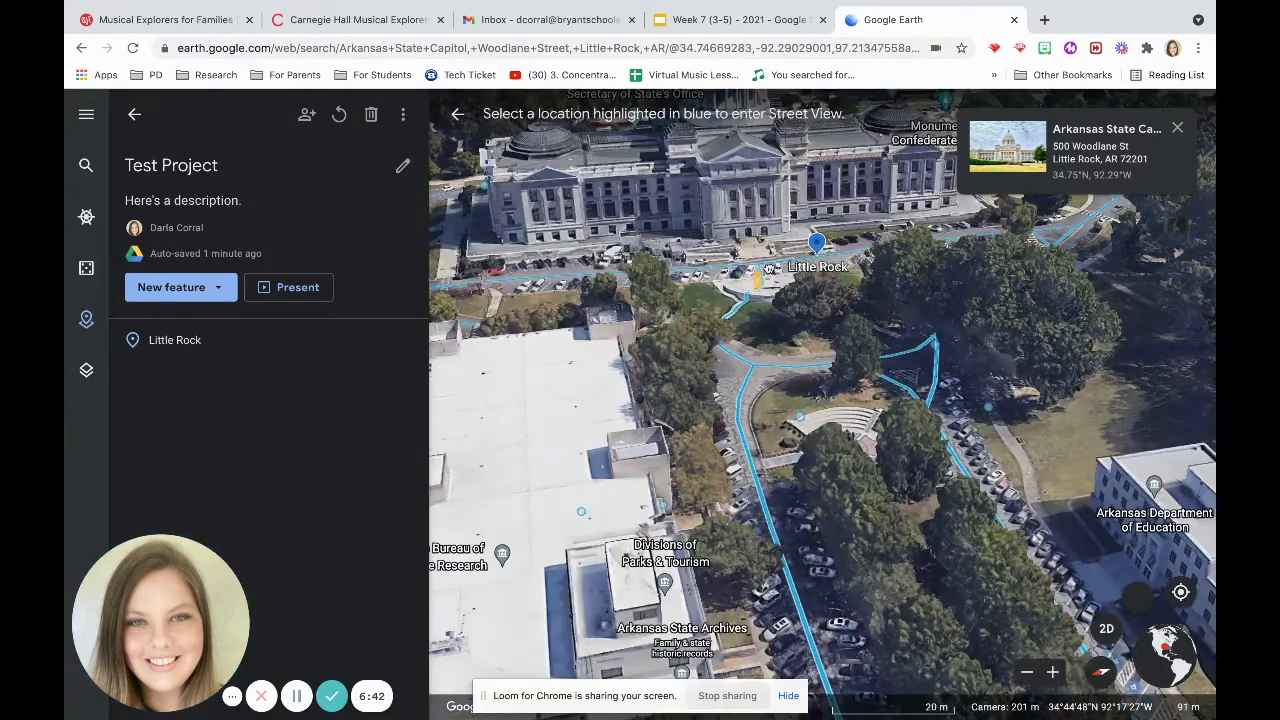
drag(760, 265, 760, 267)
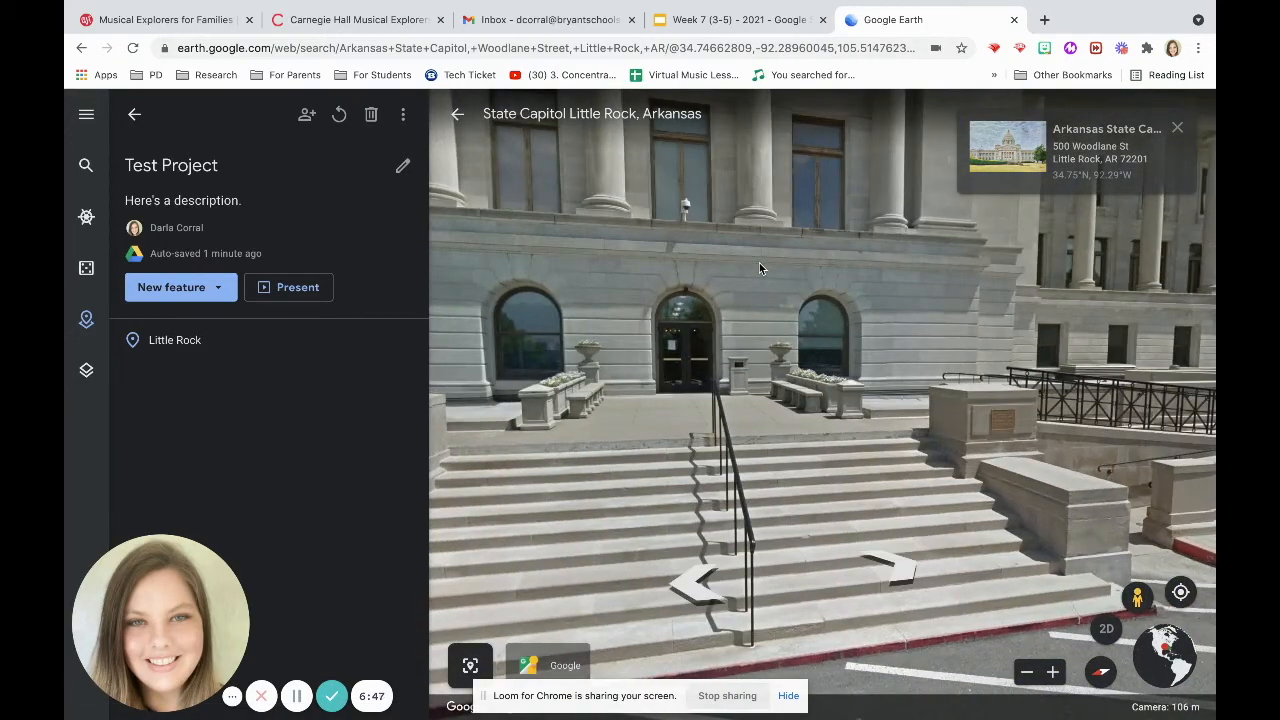
drag(660, 340, 932, 362)
drag(560, 375, 880, 400)
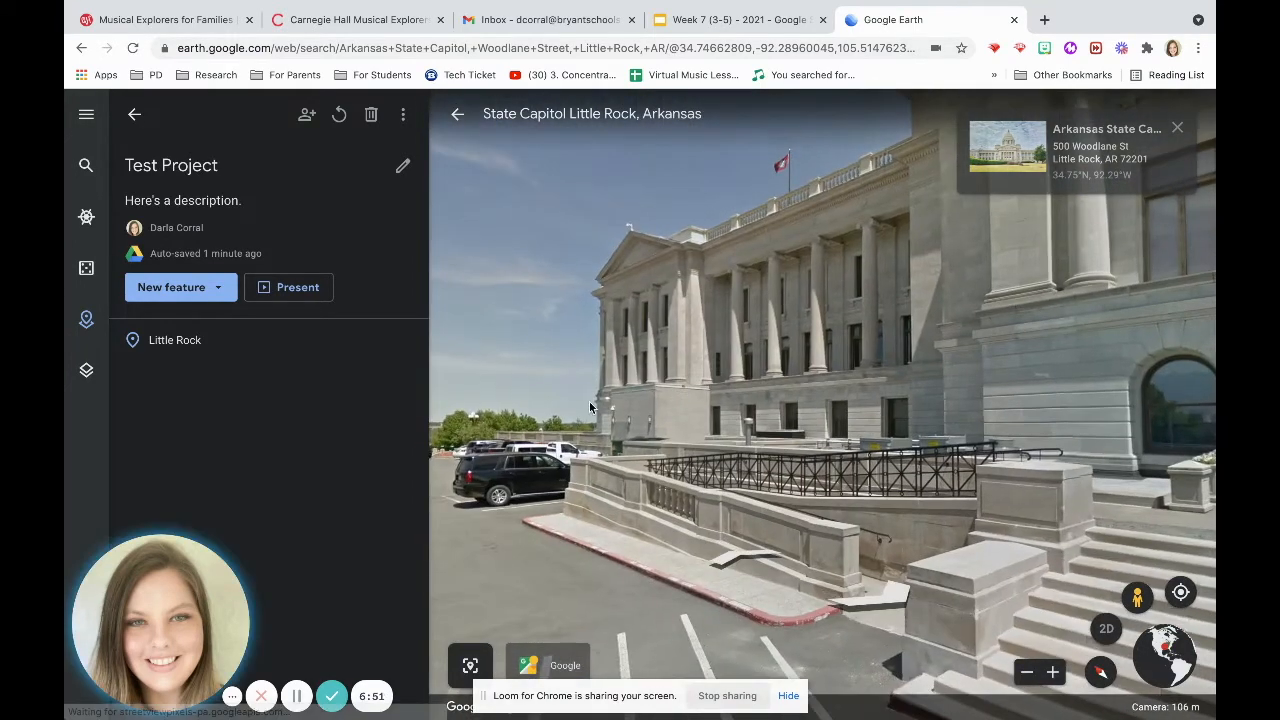
drag(589, 402, 930, 415)
drag(714, 402, 1040, 410)
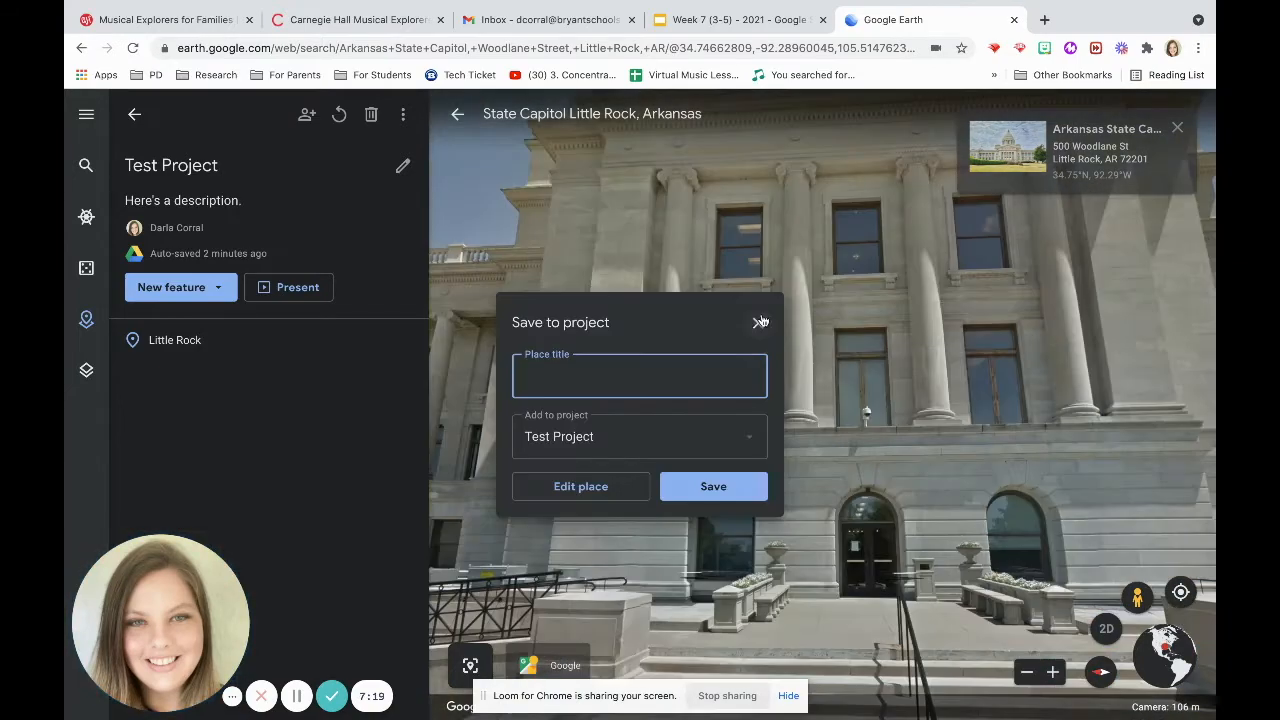
click(671, 495)
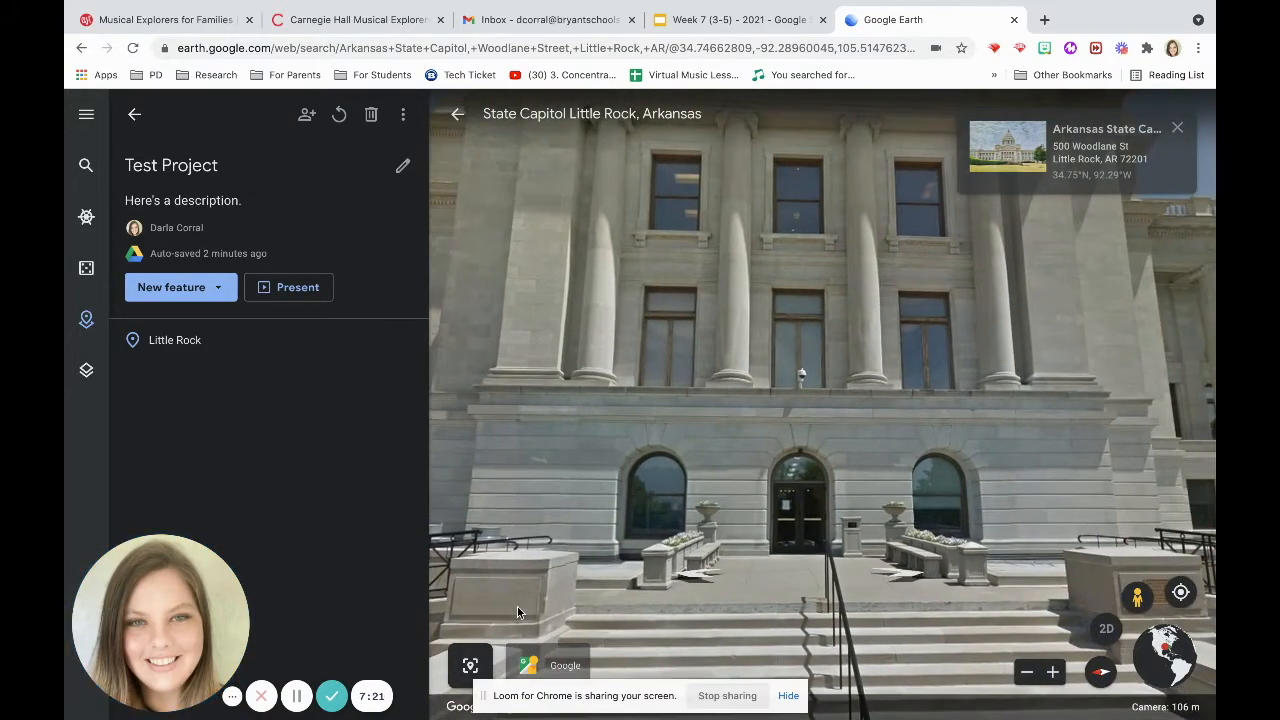
Save the current Street View to the project titled Capitol Building.
click(789, 696)
click(470, 666)
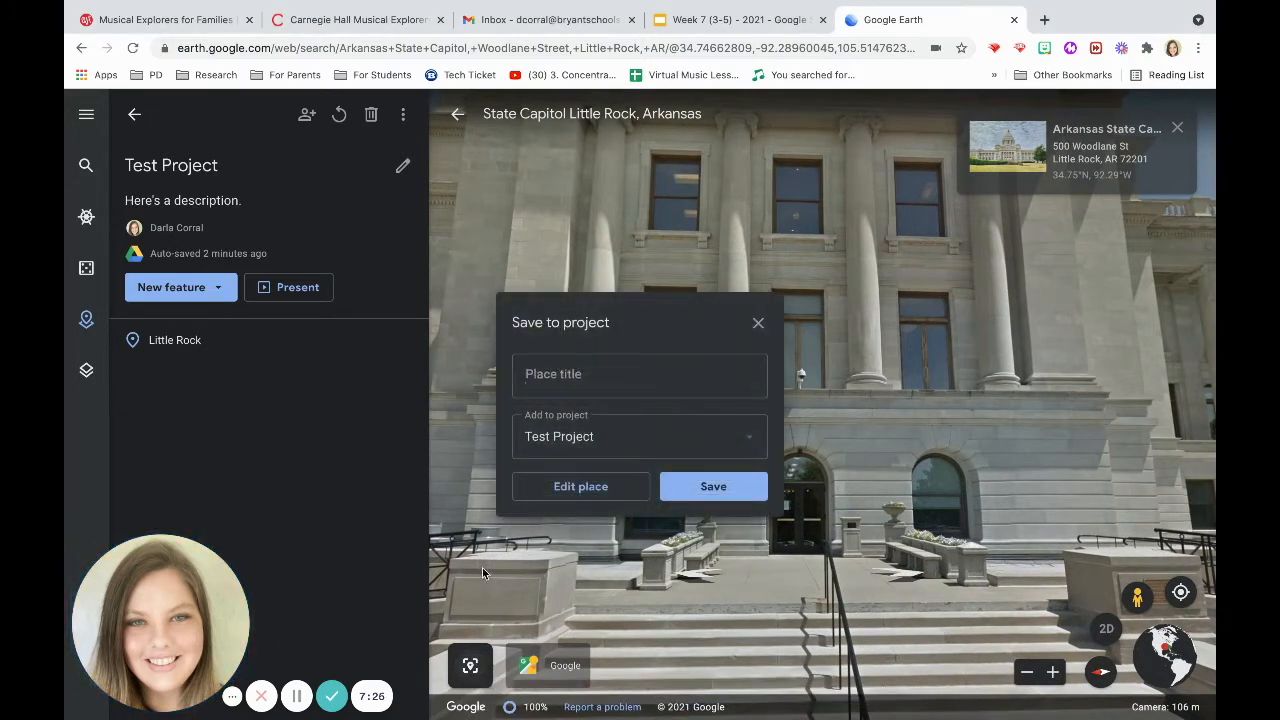
text(Capitol Building)
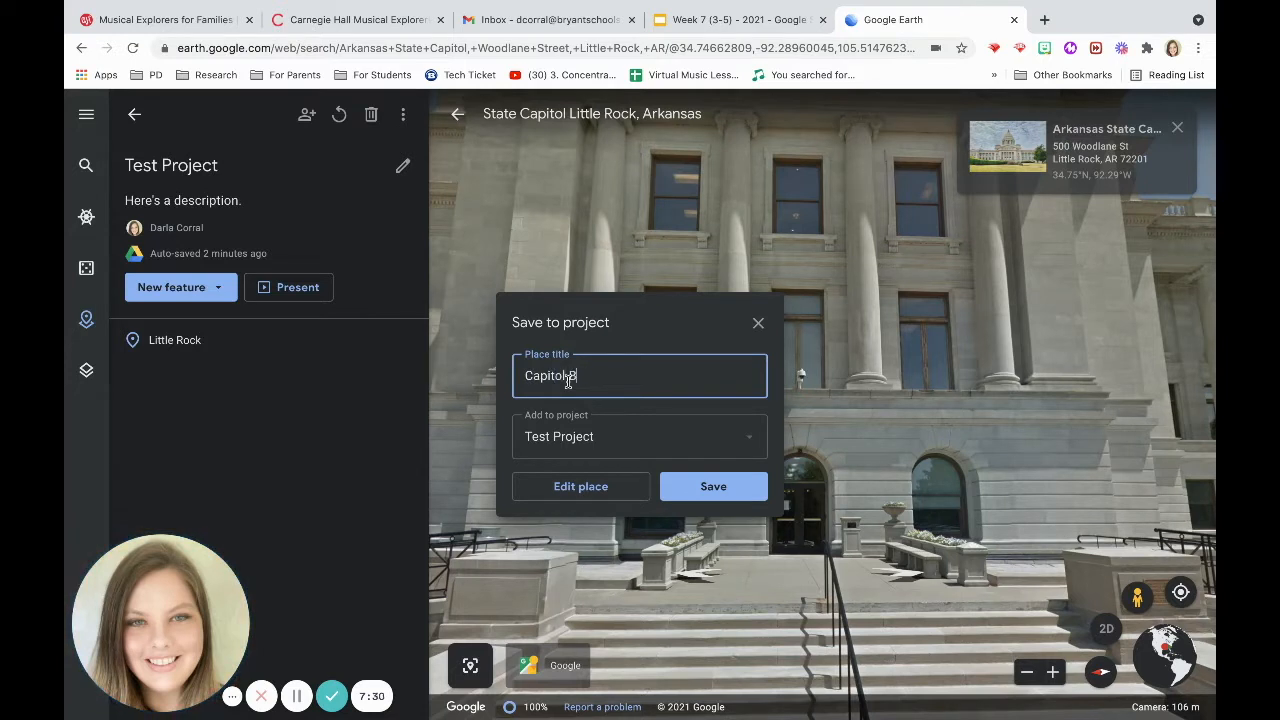
click(683, 486)
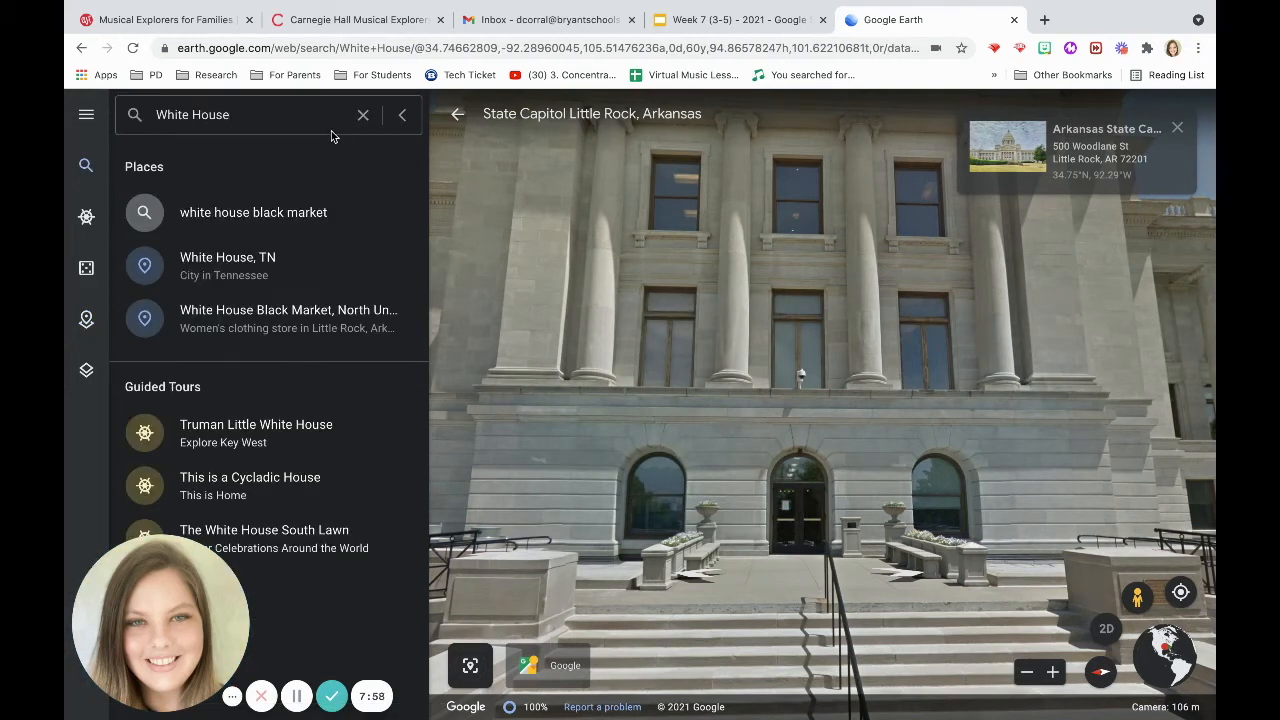
Open The White House South Lawn photo sphere from the White House search and move along the path.
click(280, 542)
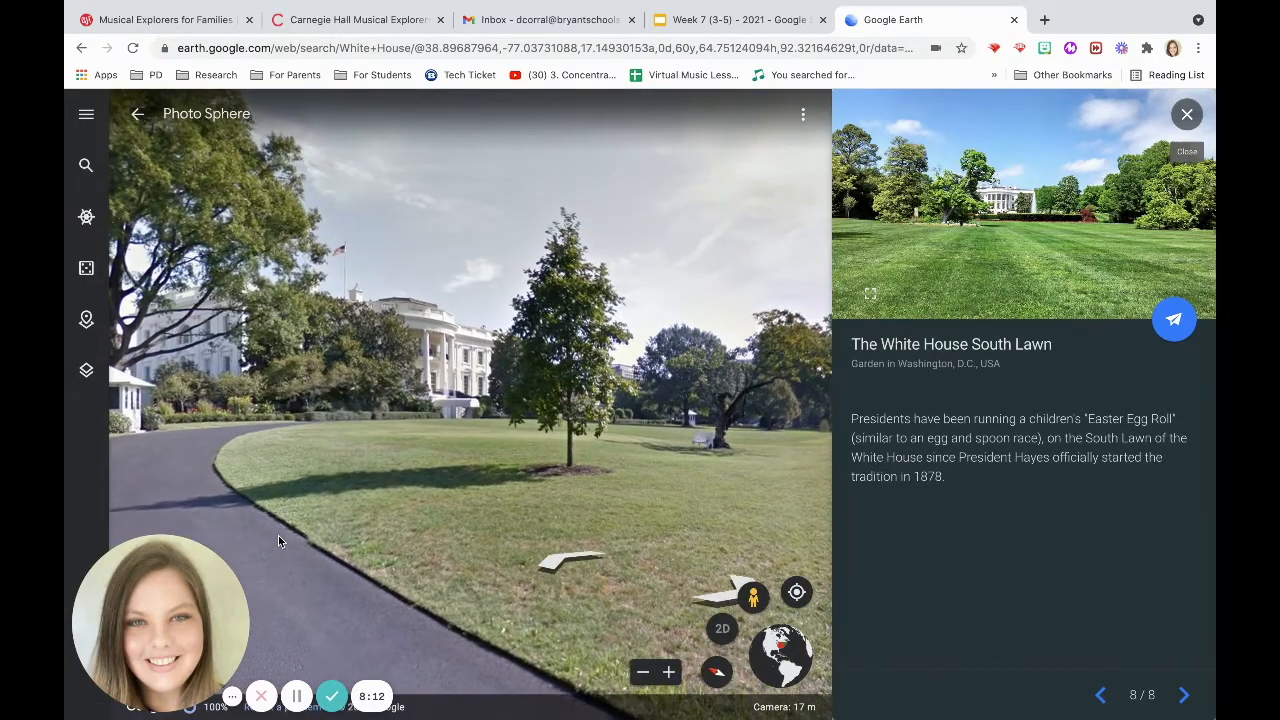
drag(570, 415, 816, 408)
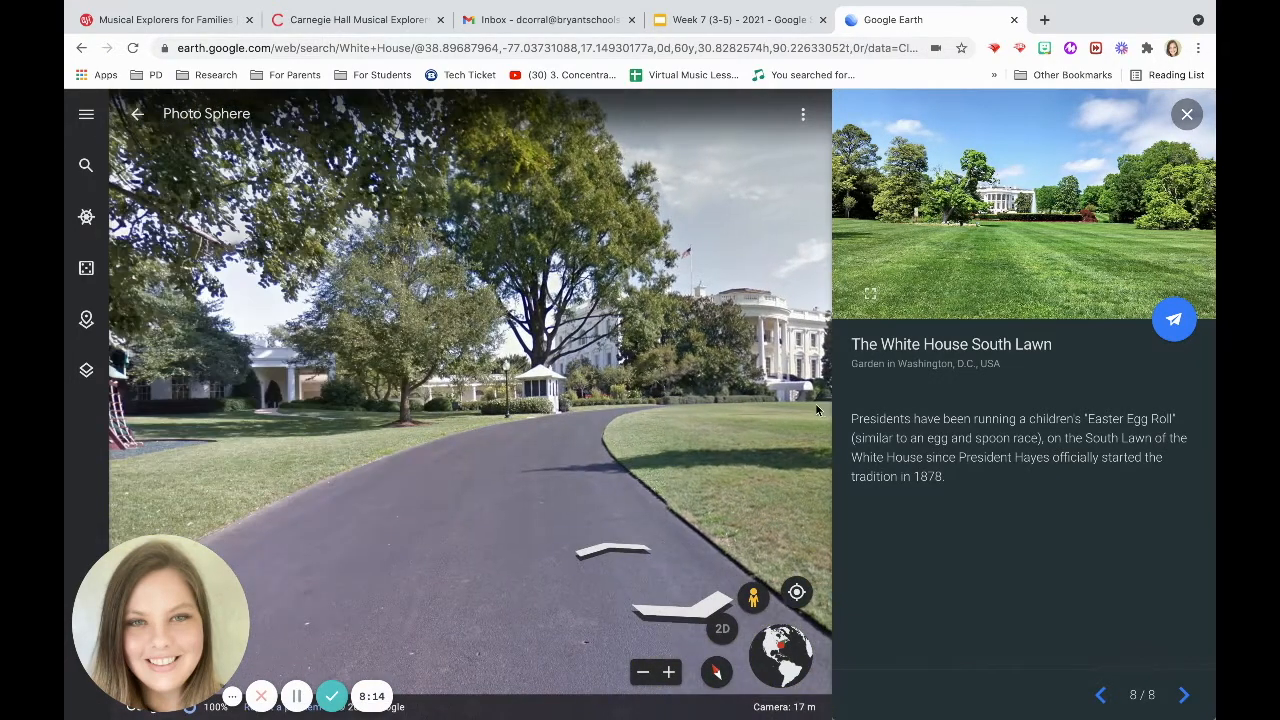
click(613, 550)
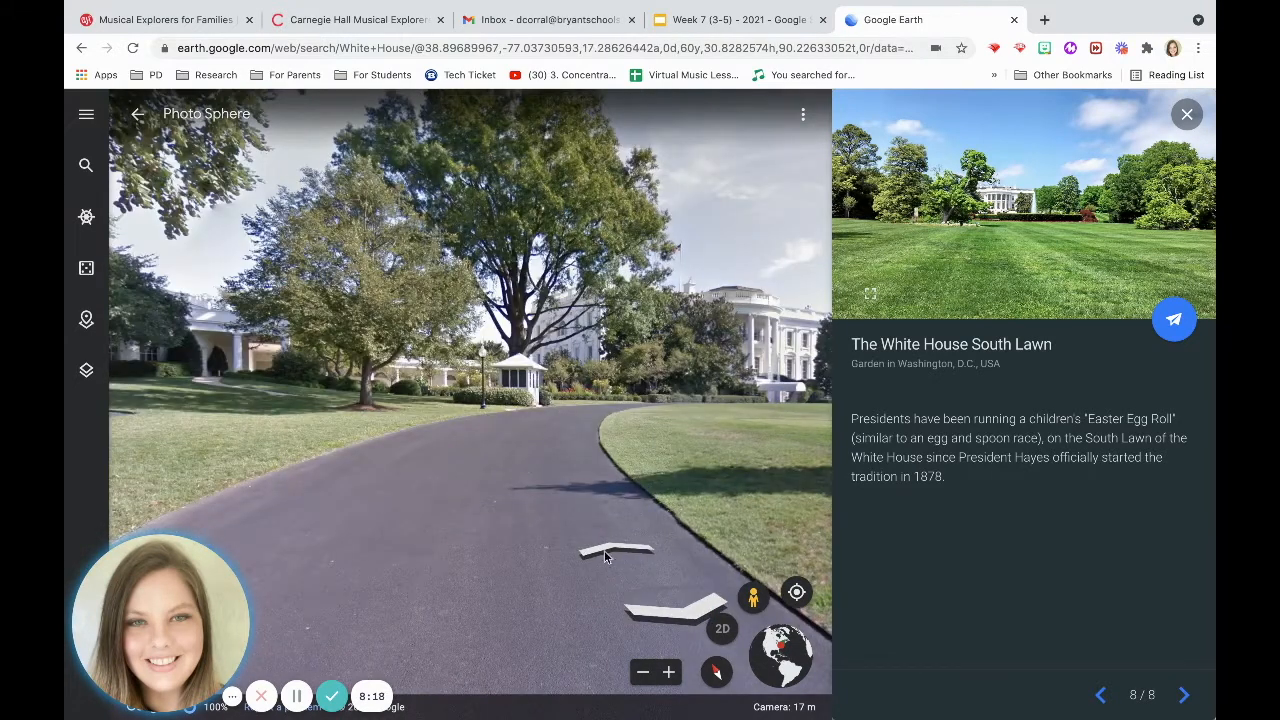
click(604, 552)
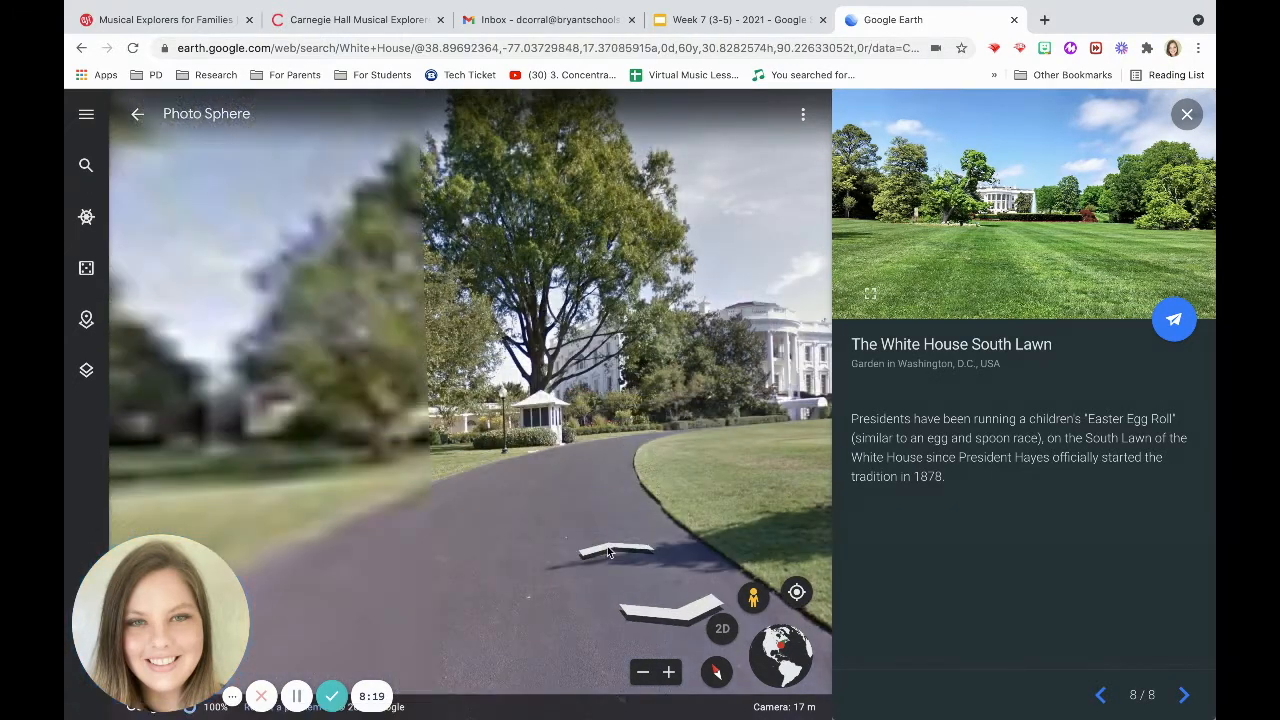
click(616, 548)
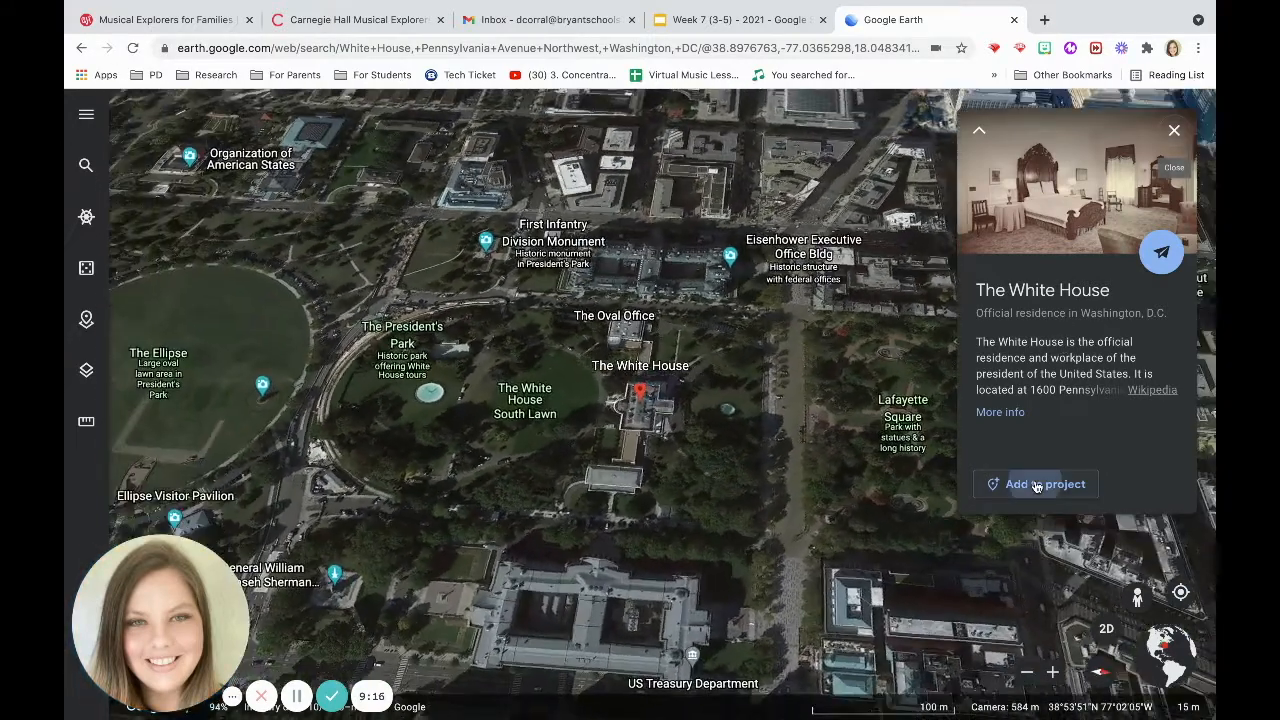
Add The White House place to the project with its default title.
click(1037, 485)
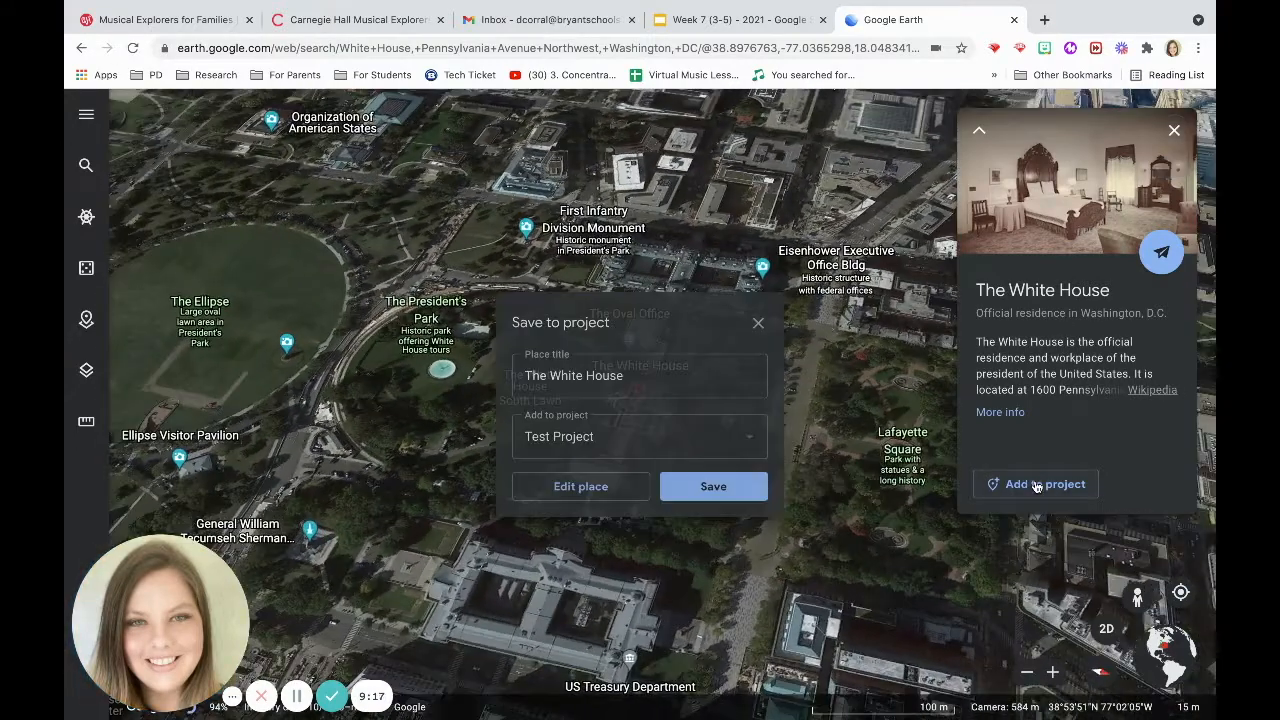
click(680, 486)
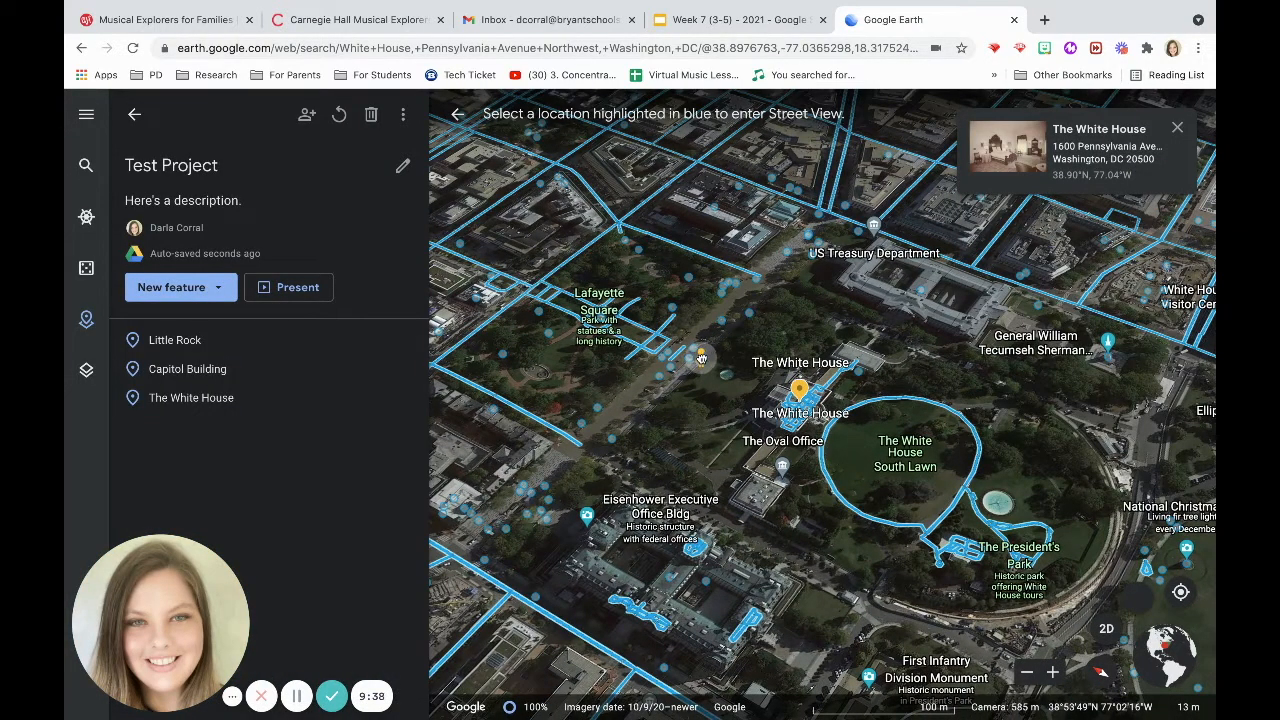
Open a photo sphere in front of the White House, face the building, and save it as White House Close.
click(701, 358)
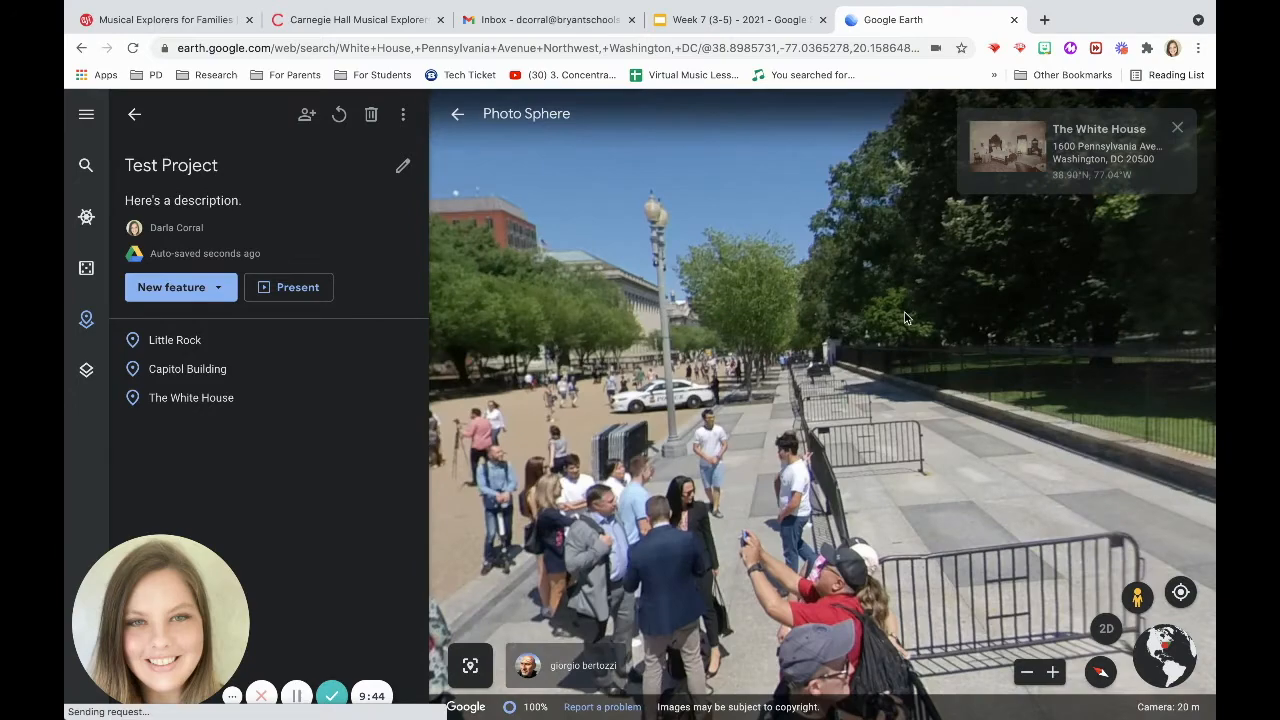
drag(865, 356, 565, 400)
drag(1077, 383, 752, 367)
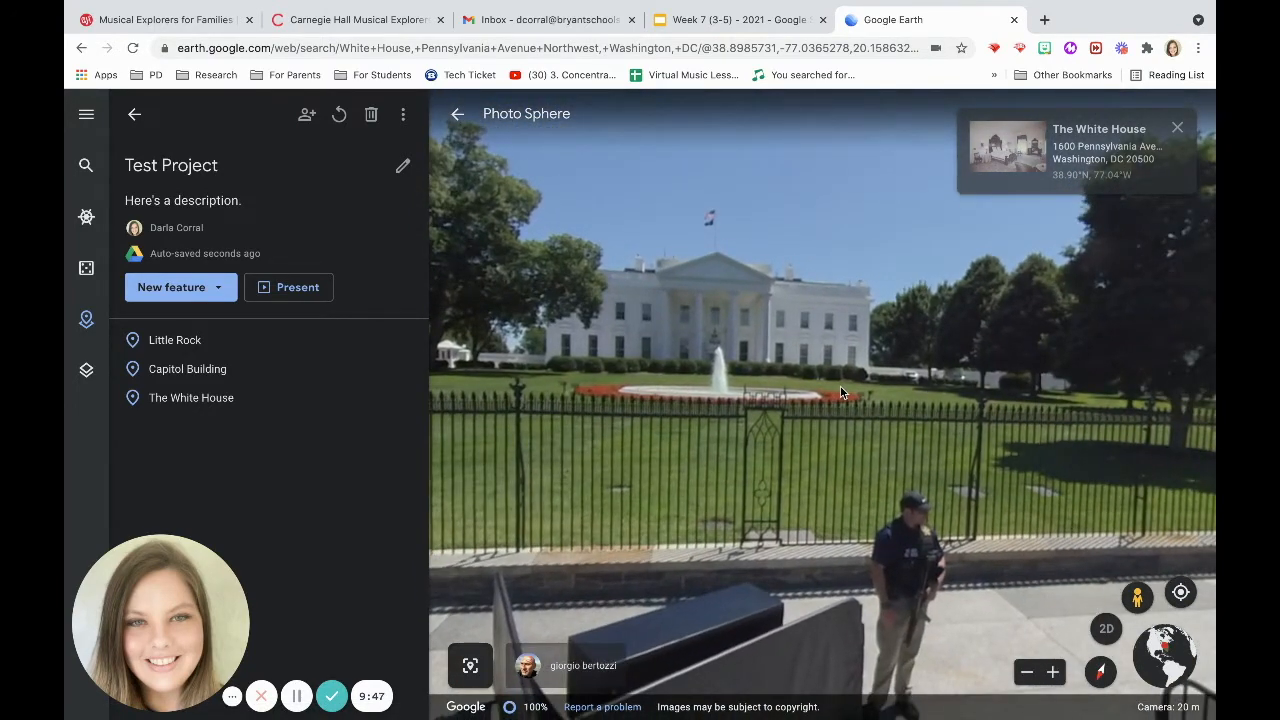
click(470, 666)
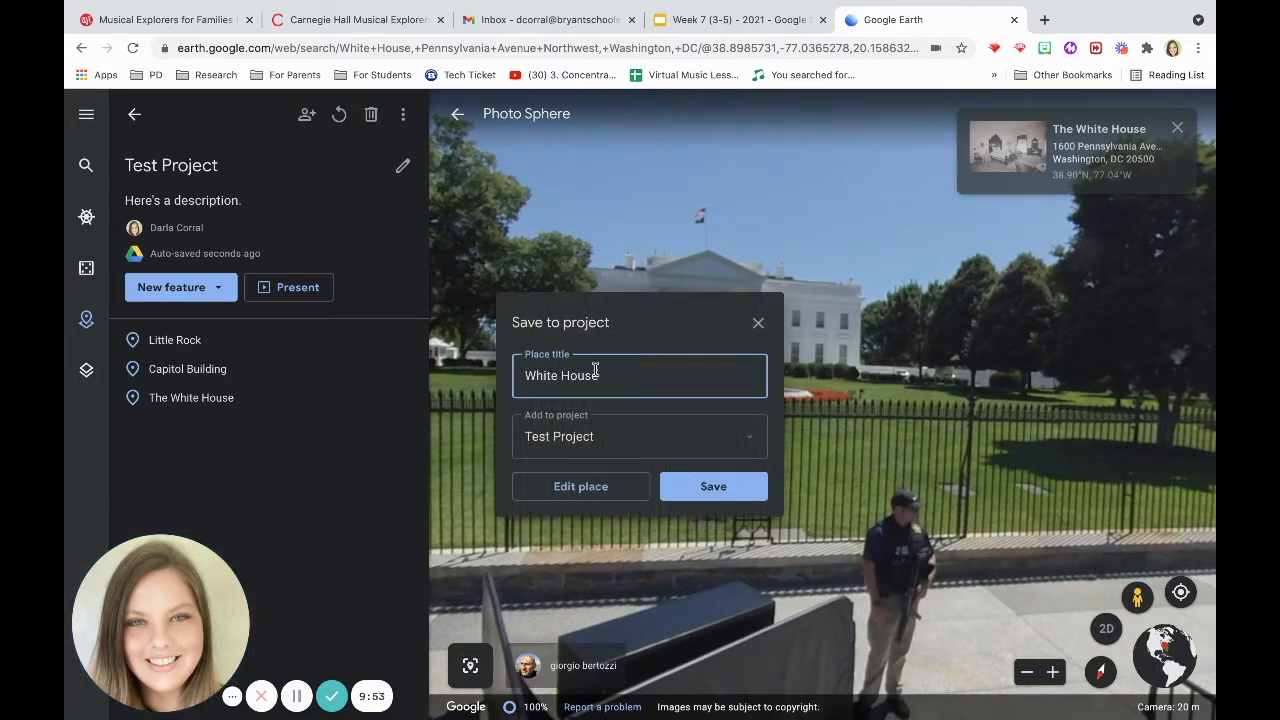
key(Return)
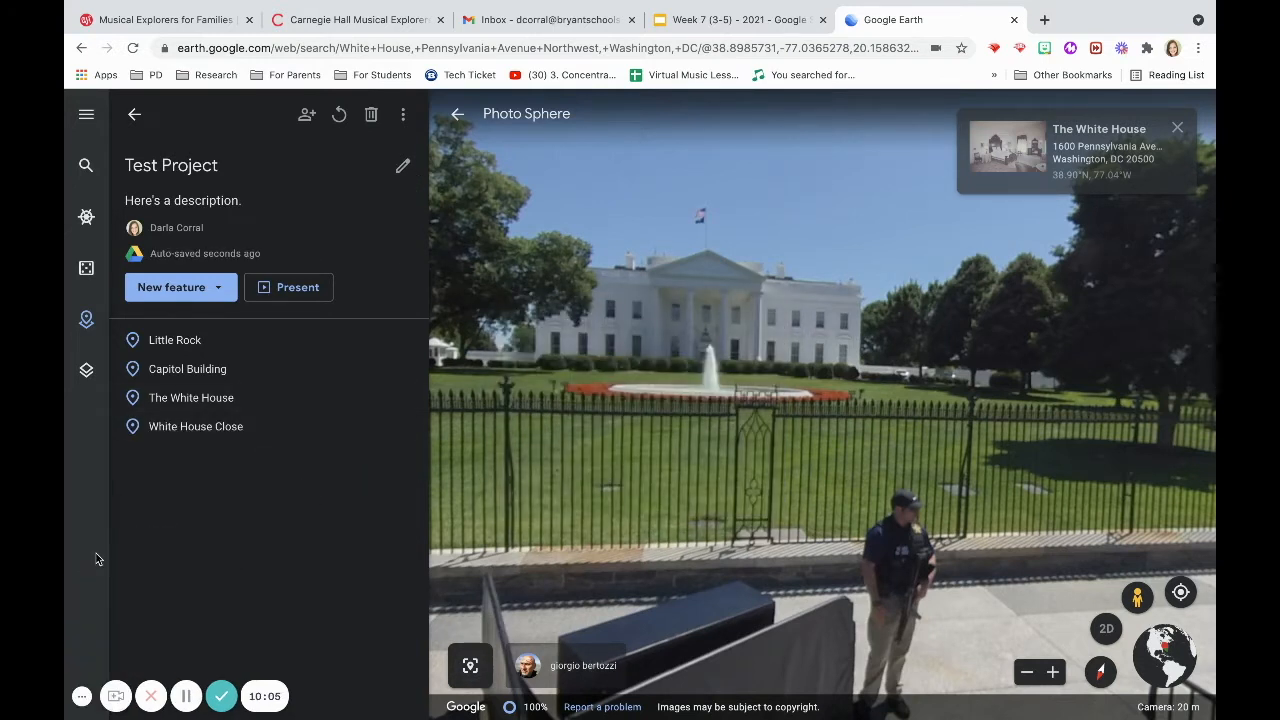
Preview the project in Present mode and exit back to the project editor.
click(296, 288)
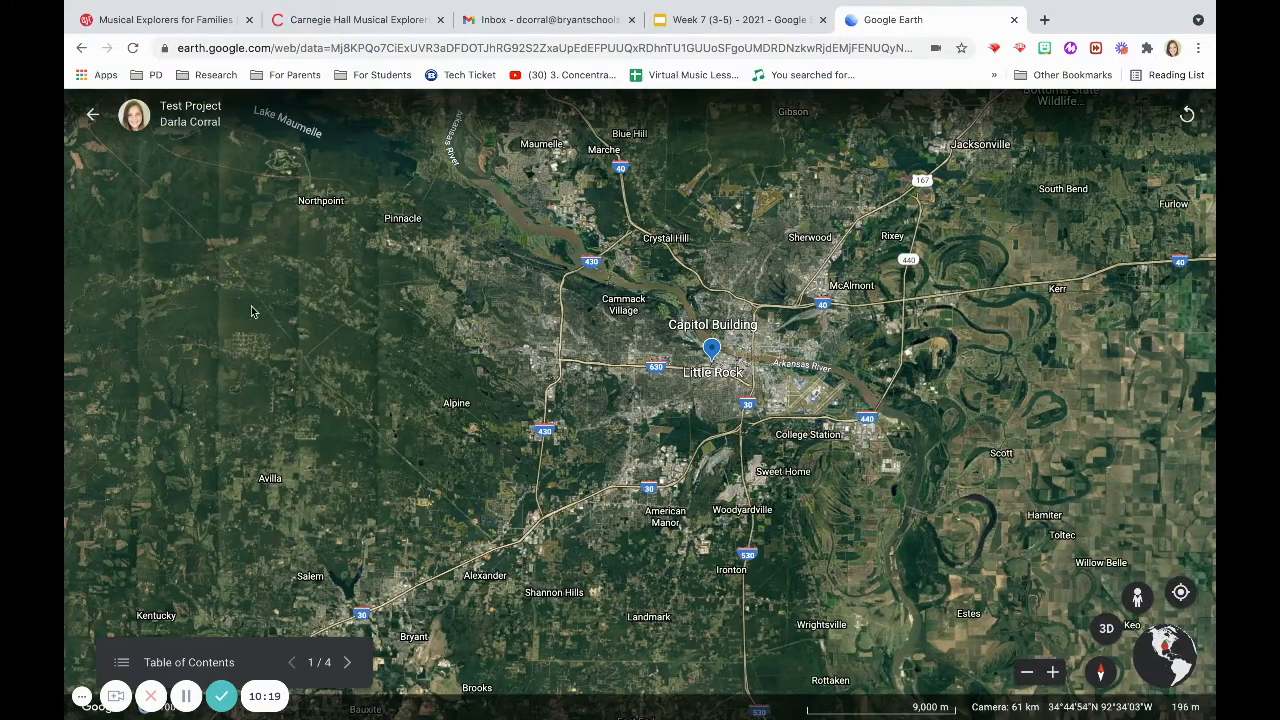
click(93, 115)
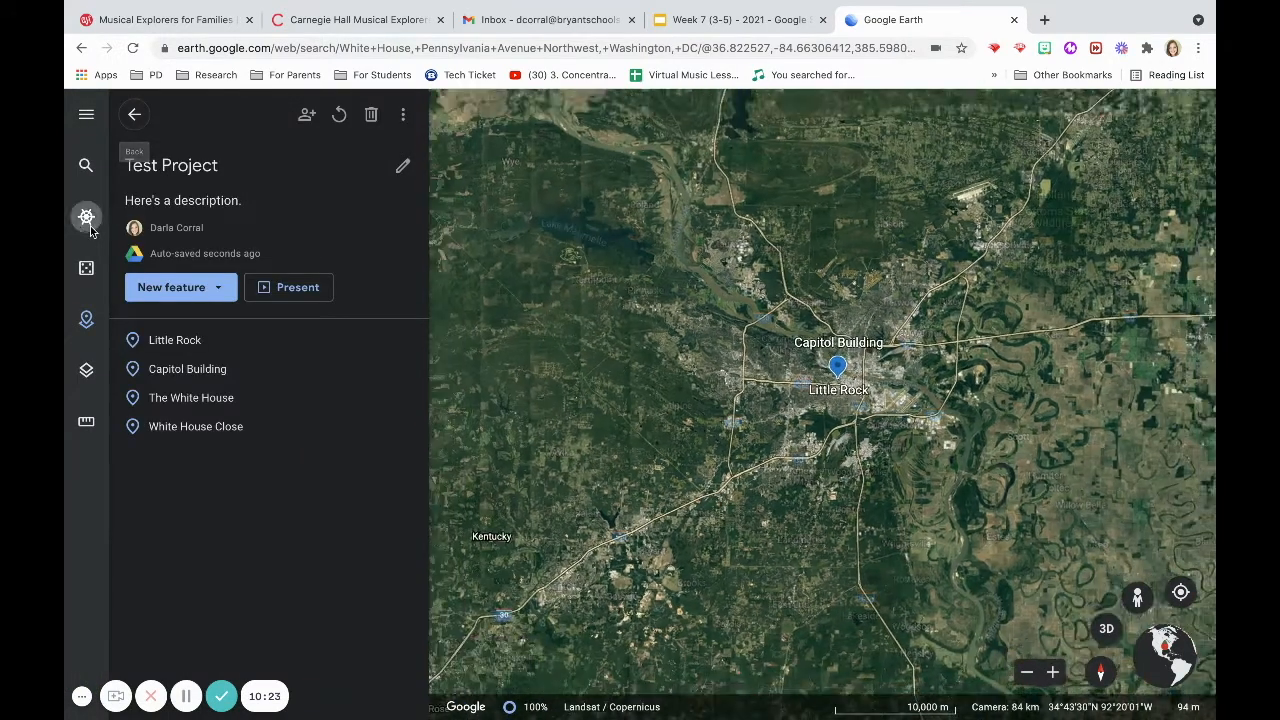
Open Voyager.
click(87, 220)
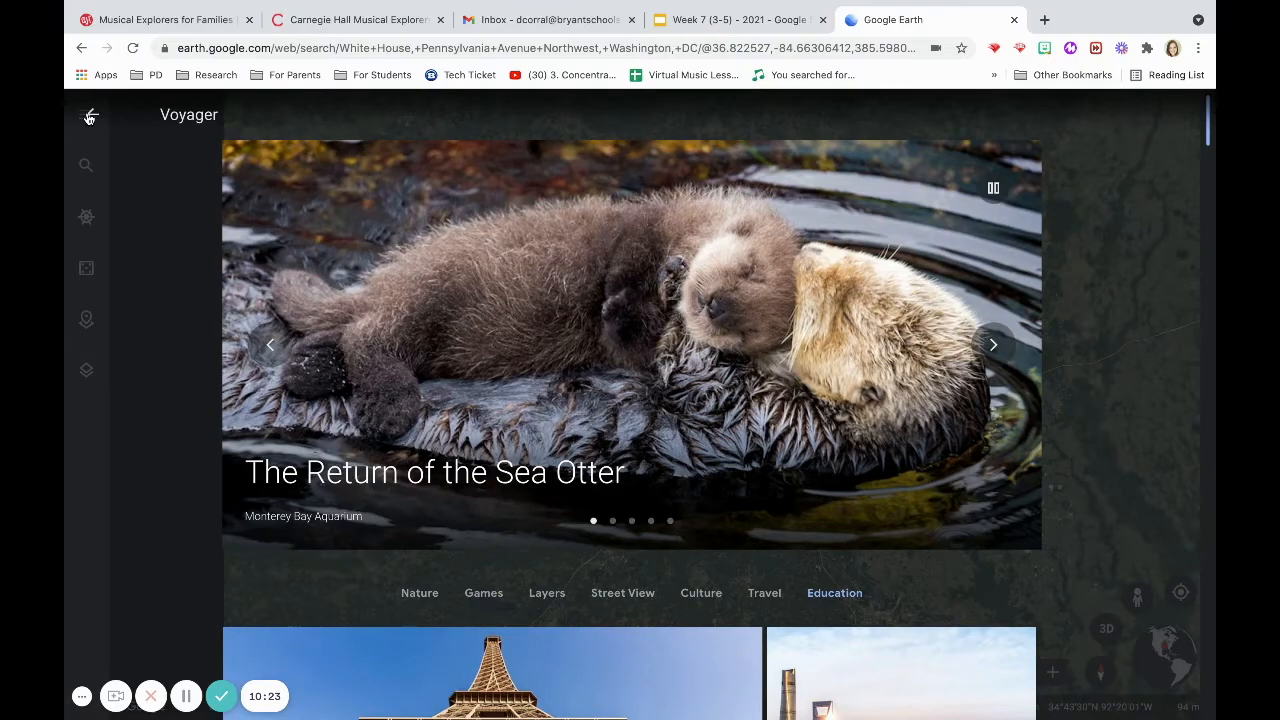
Close Voyager and open the main menu.
click(89, 117)
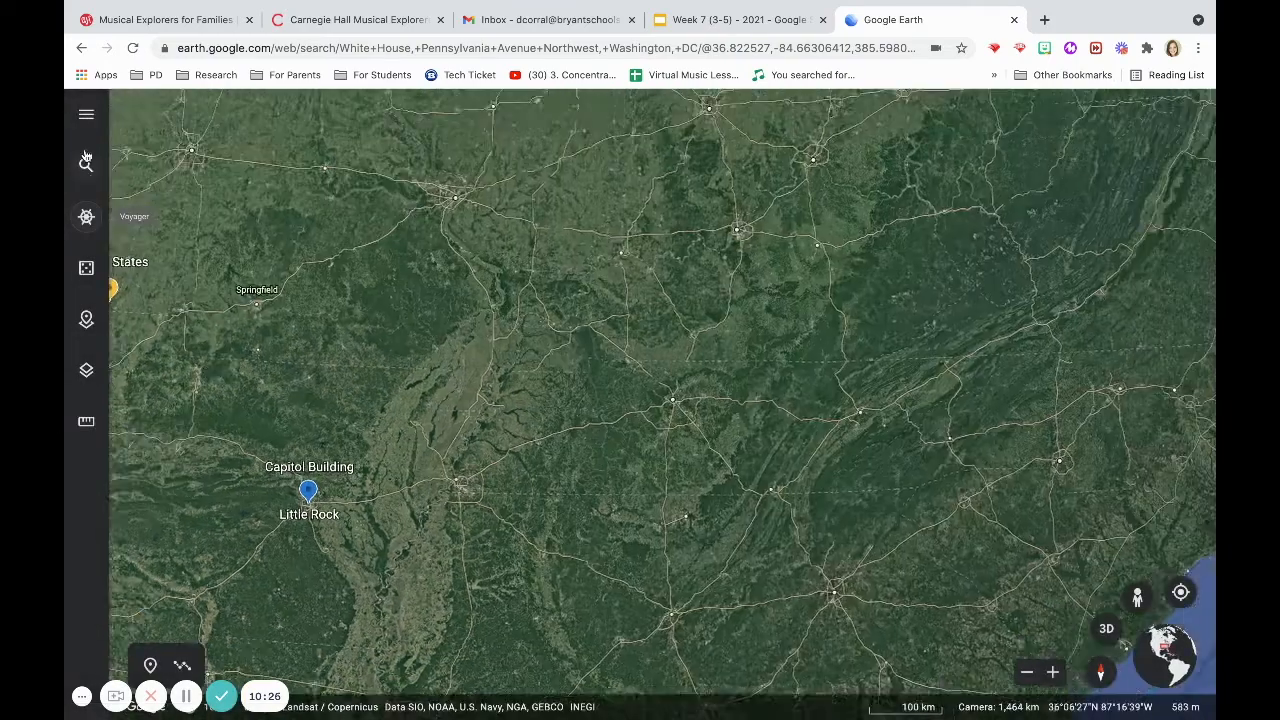
click(86, 162)
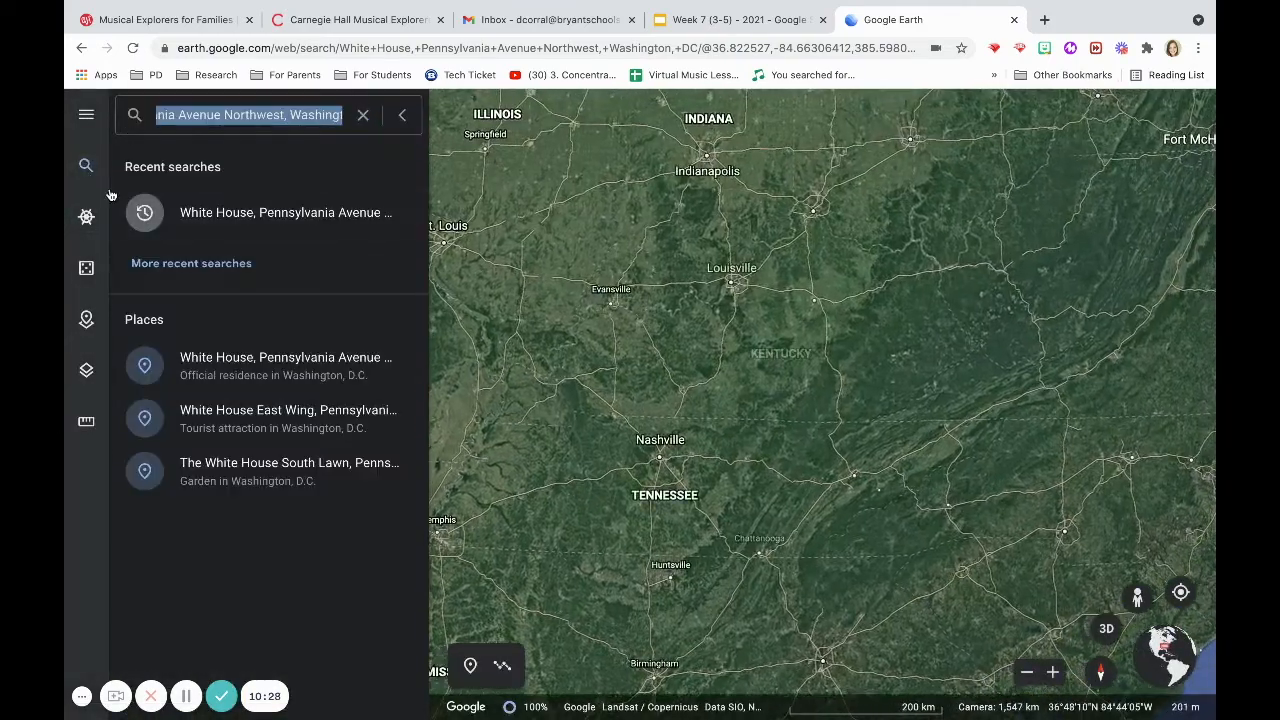
click(87, 115)
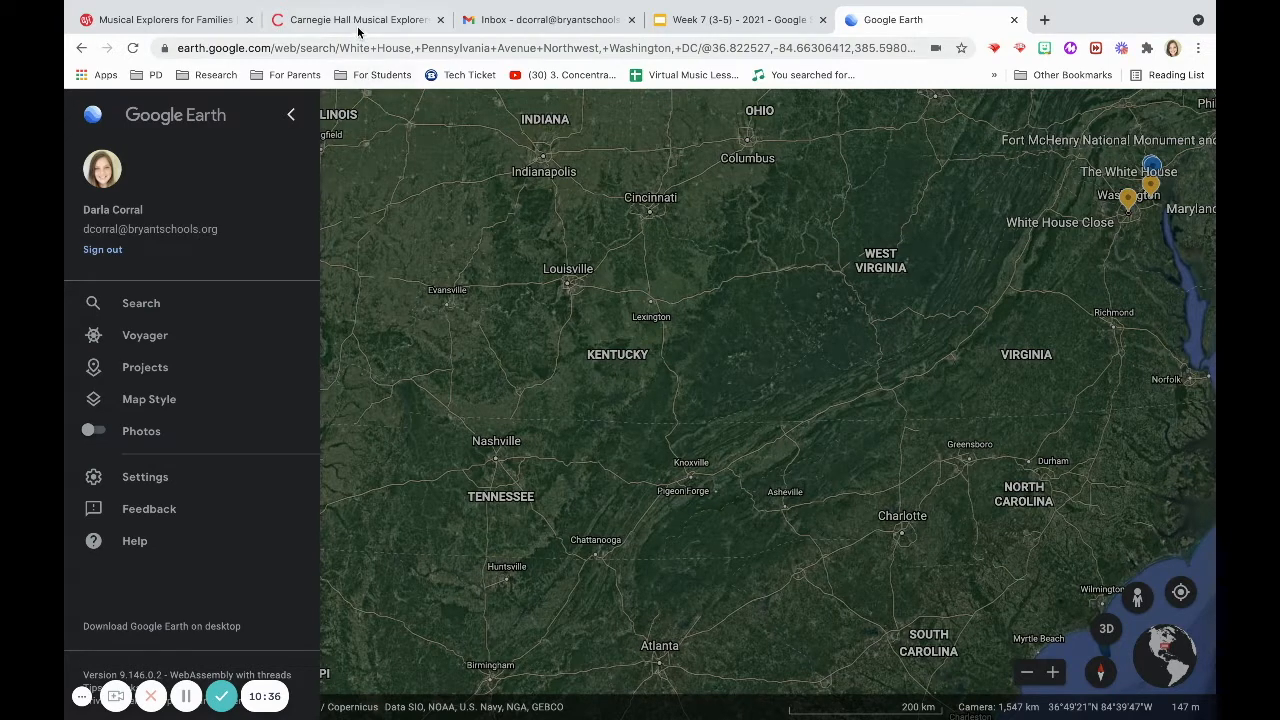
Switch to the Musical Explorers for Families tab and open the Interactive Map.
click(167, 30)
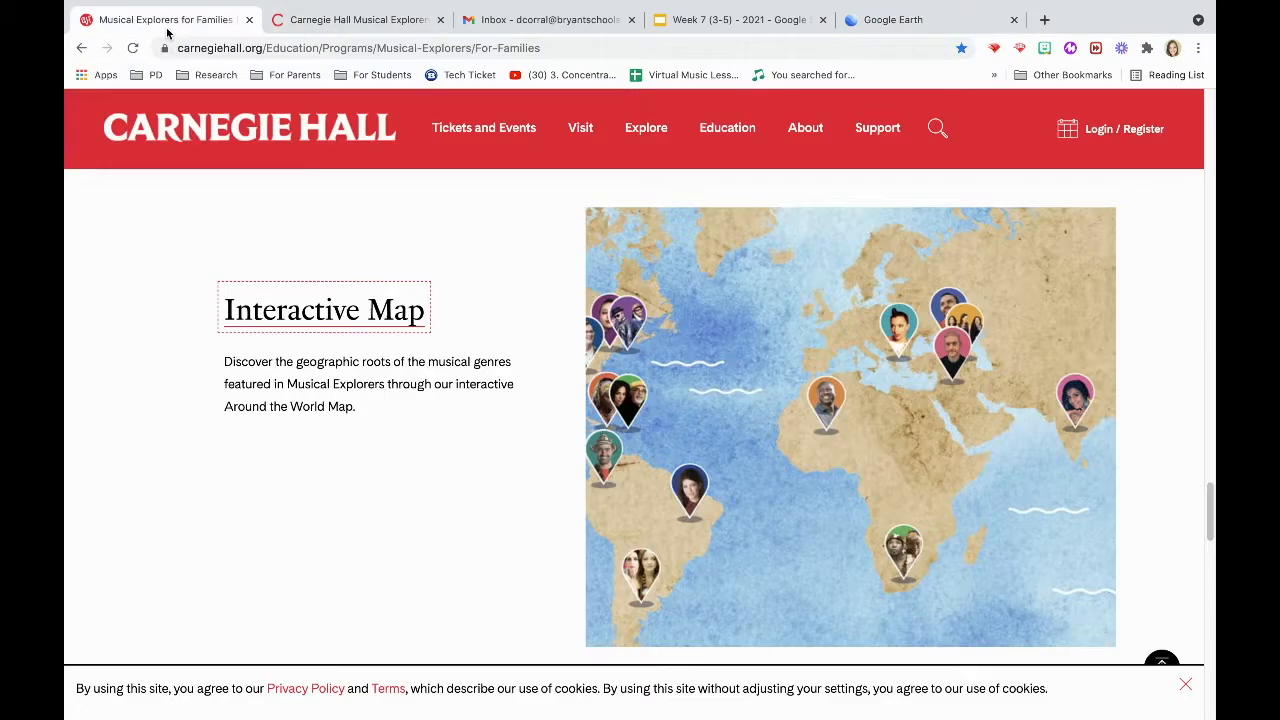
click(365, 312)
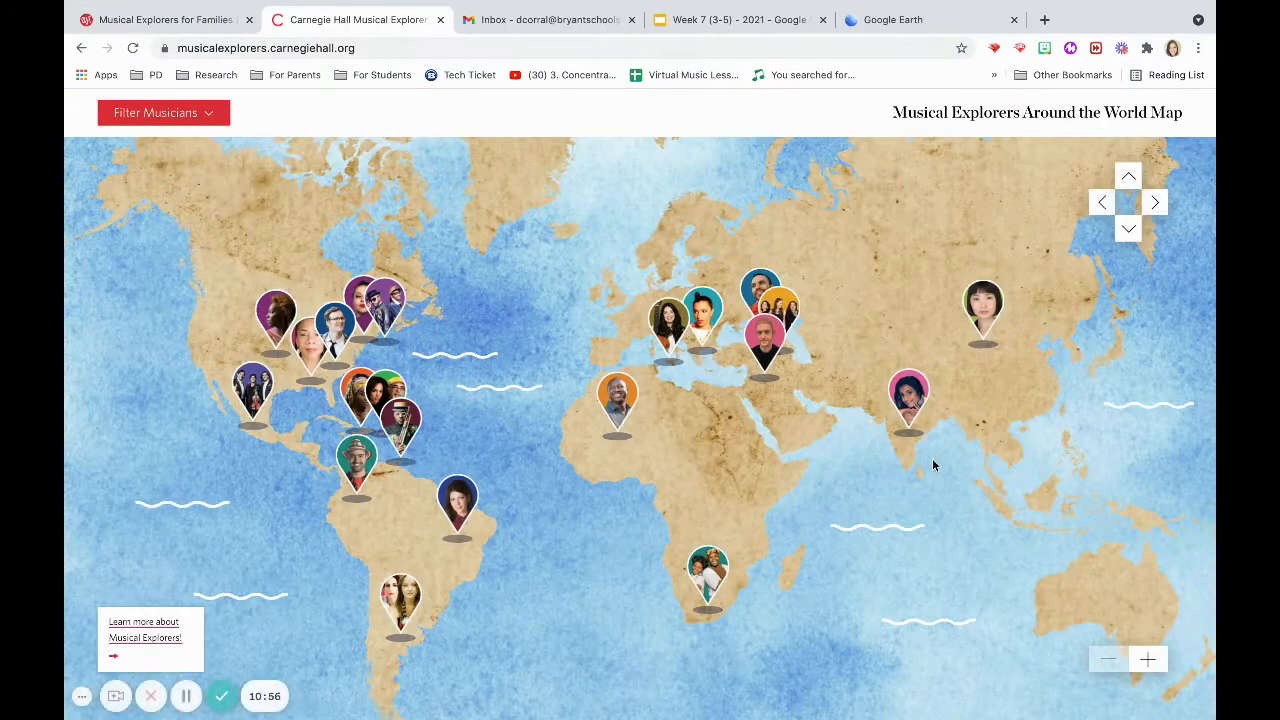
Preview several musicians' pins on the world map and open the Villalobos Brothers profile.
mouse_move(980, 320)
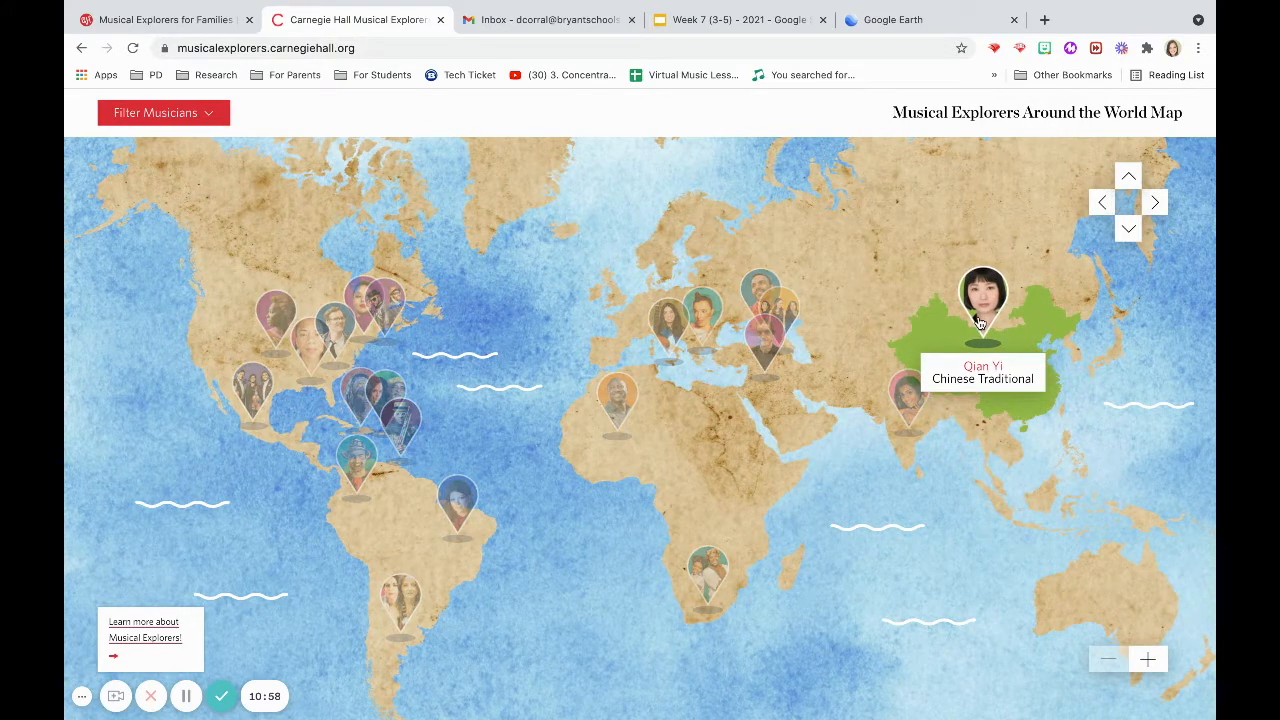
mouse_move(910, 412)
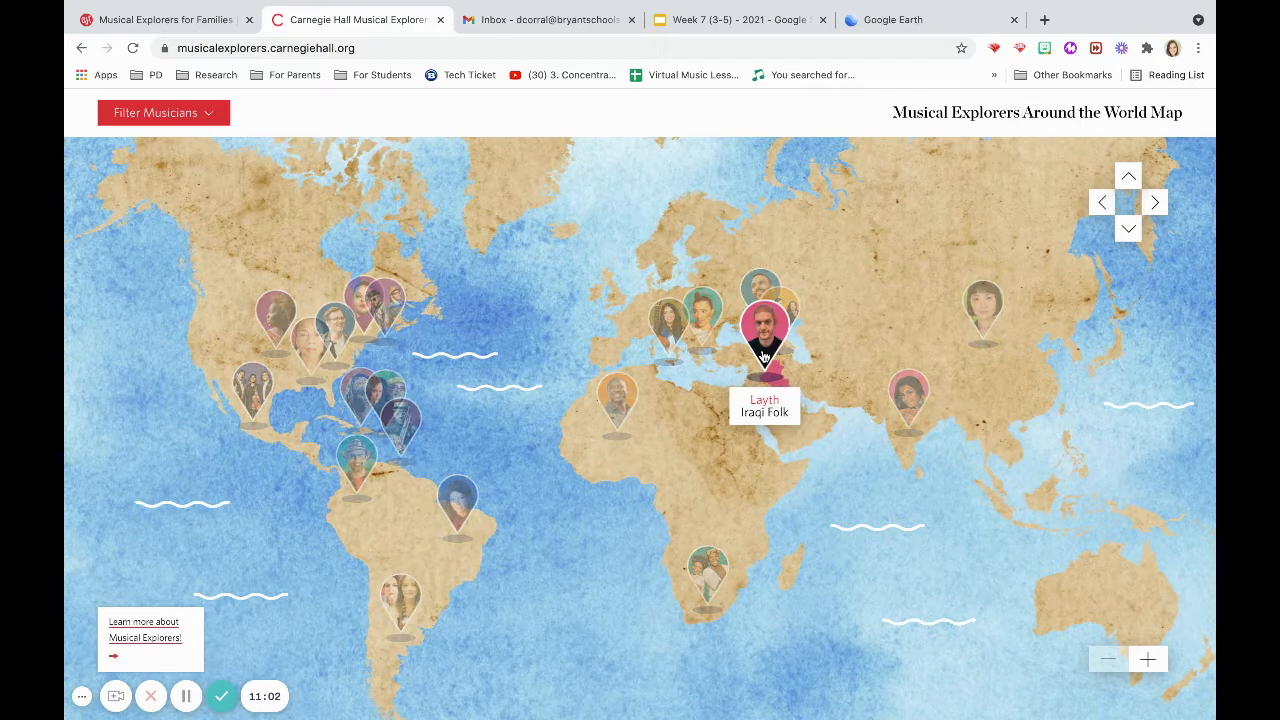
mouse_move(697, 318)
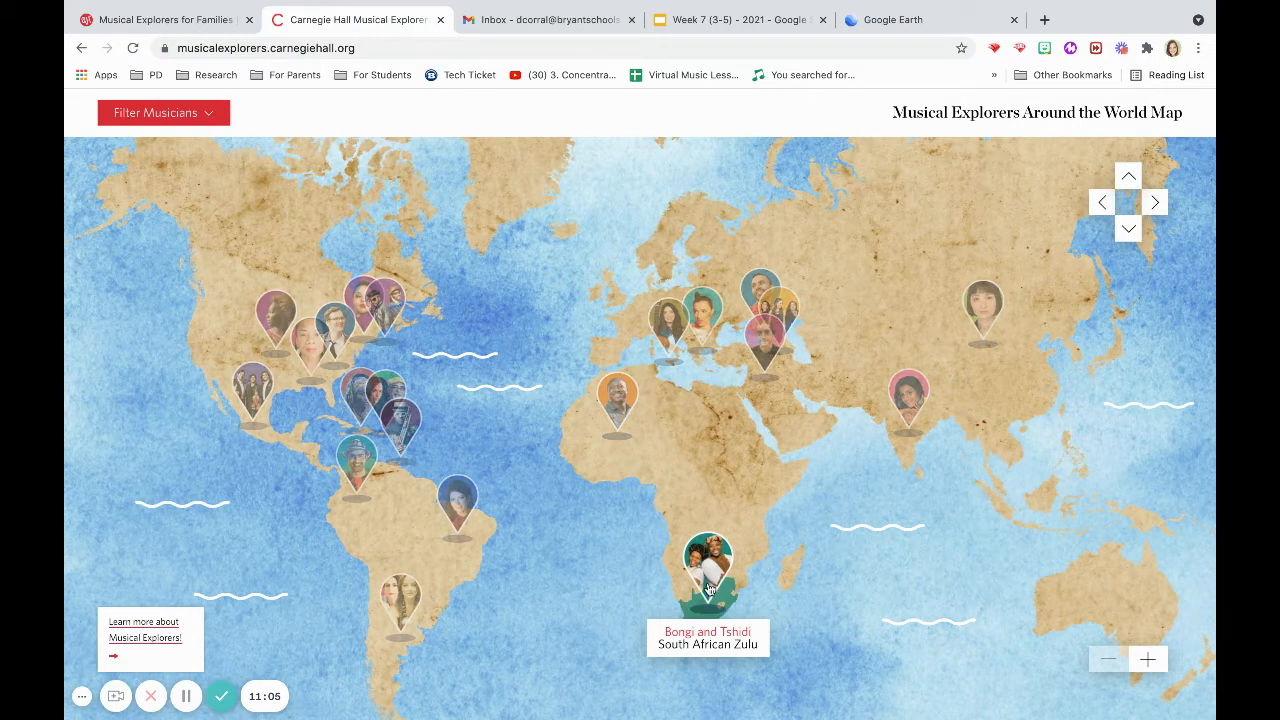
mouse_move(397, 553)
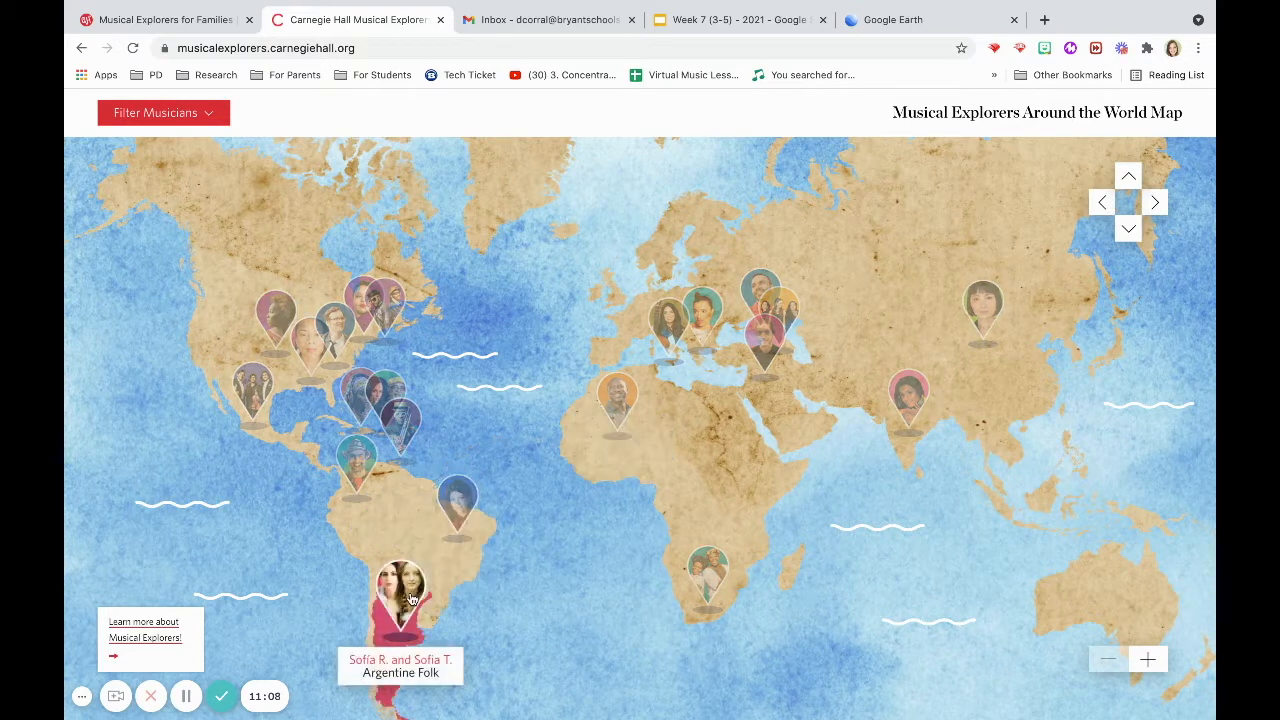
mouse_move(255, 393)
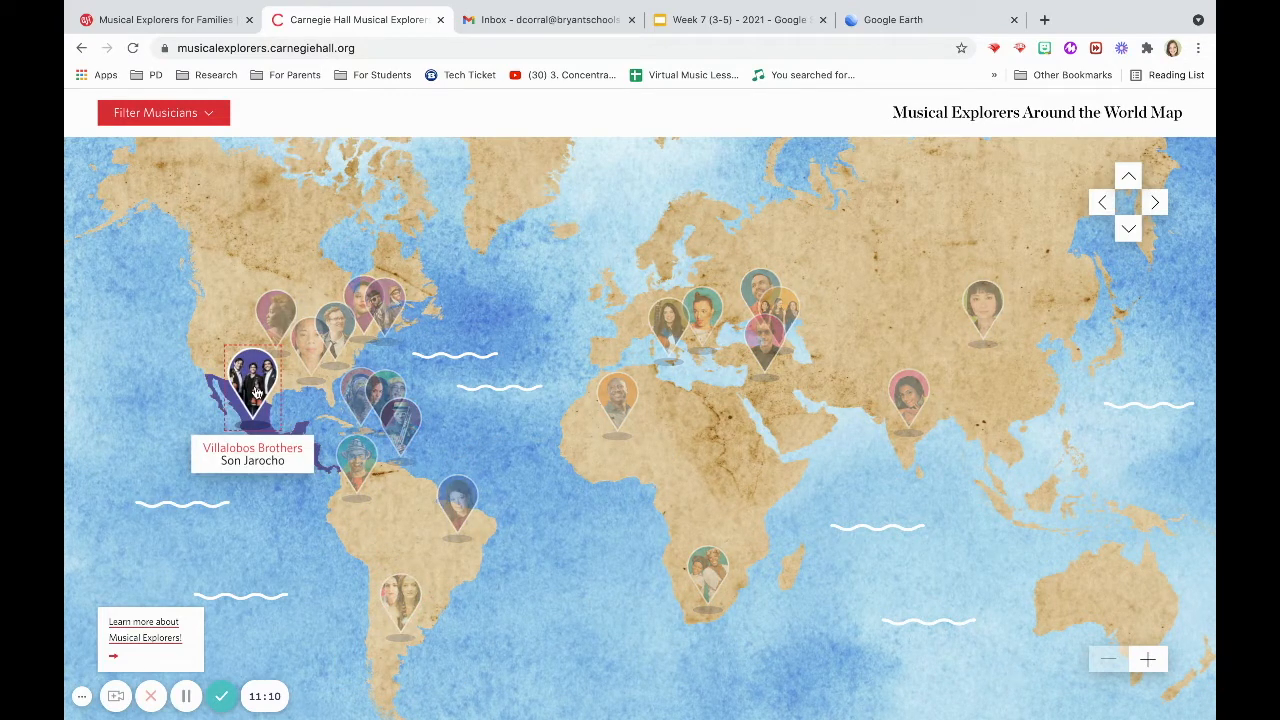
click(255, 390)
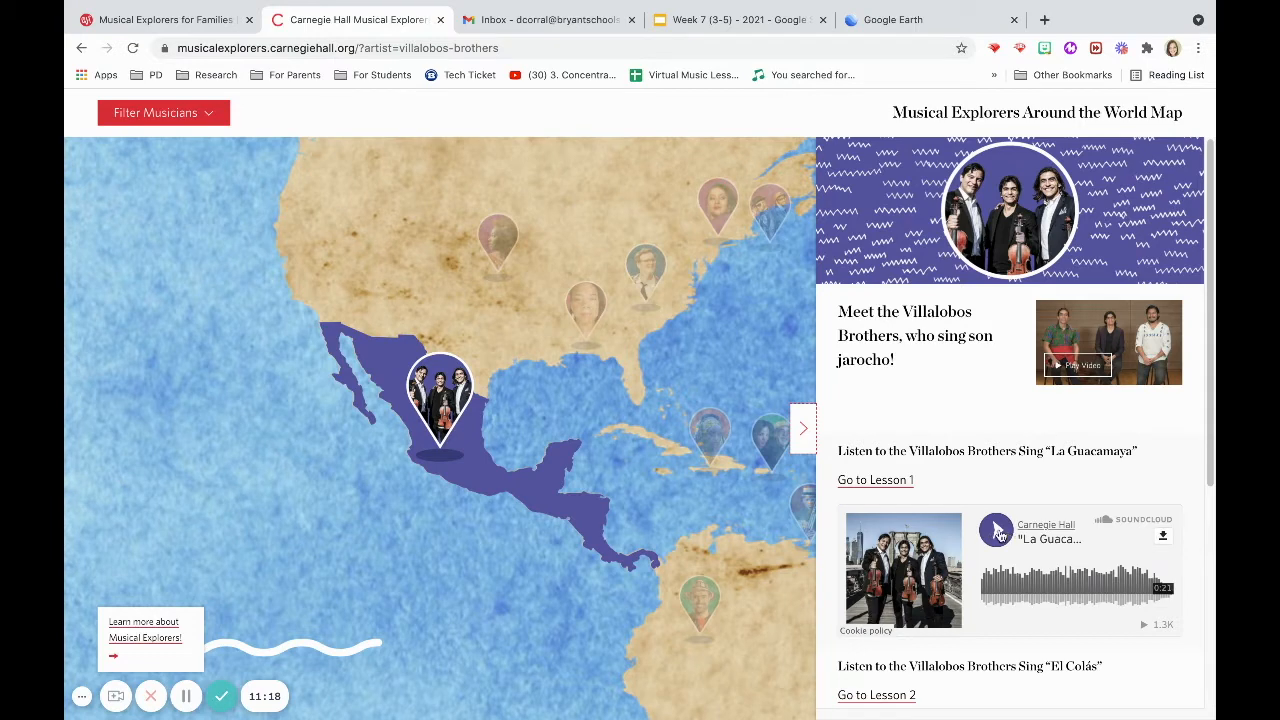
Browse the Villalobos Brothers profile's song and lesson links, and open and close its video.
scroll(1192, 416, down, 2)
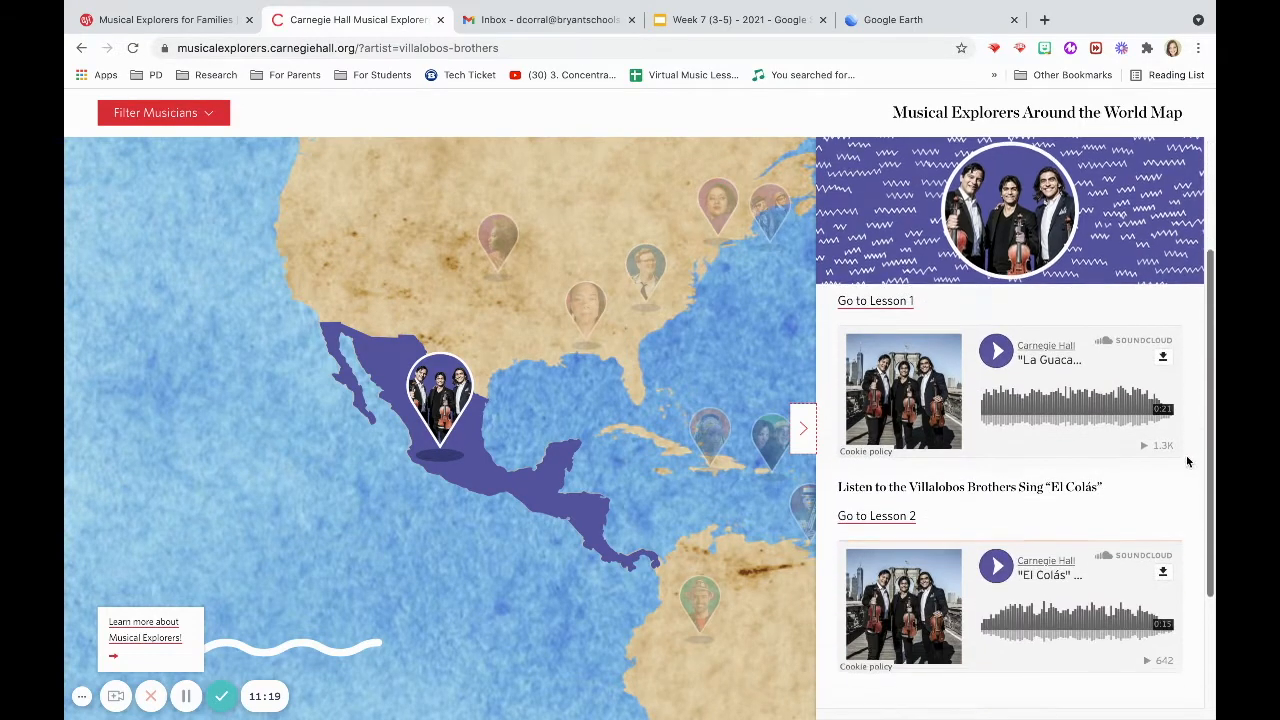
scroll(1183, 477, down, 2)
scroll(1195, 450, up, 3)
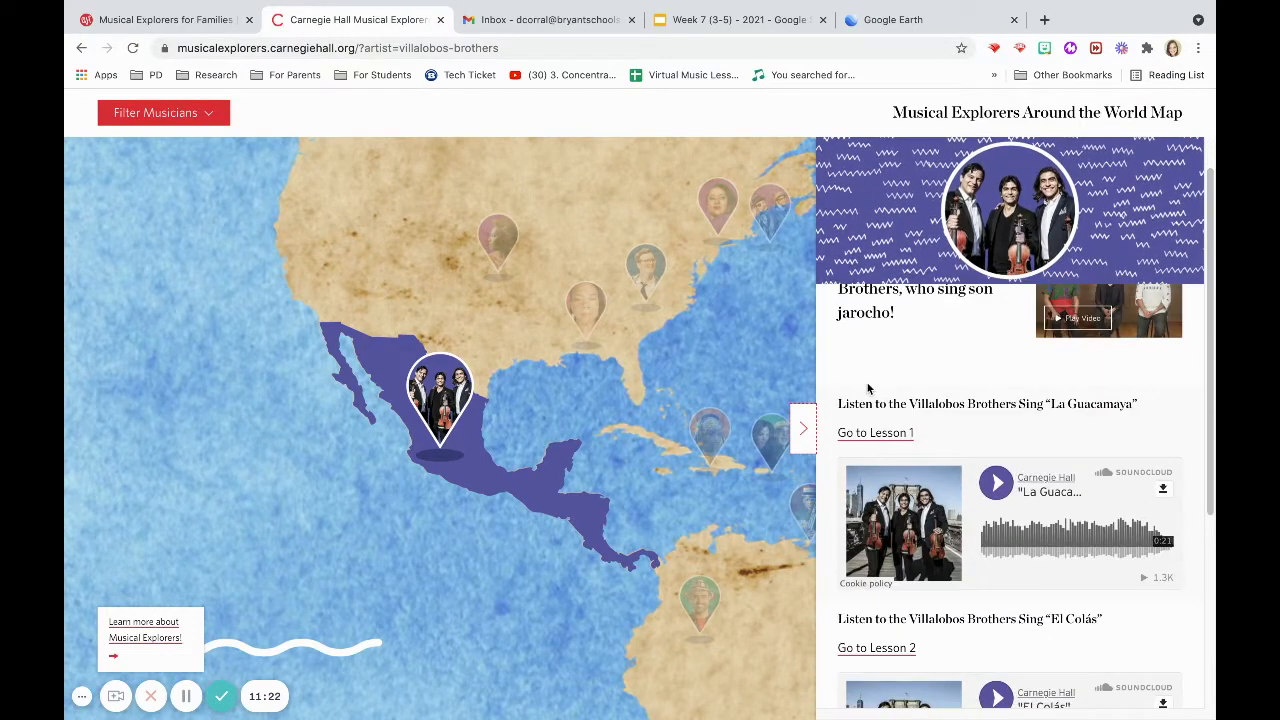
right_click(875, 436)
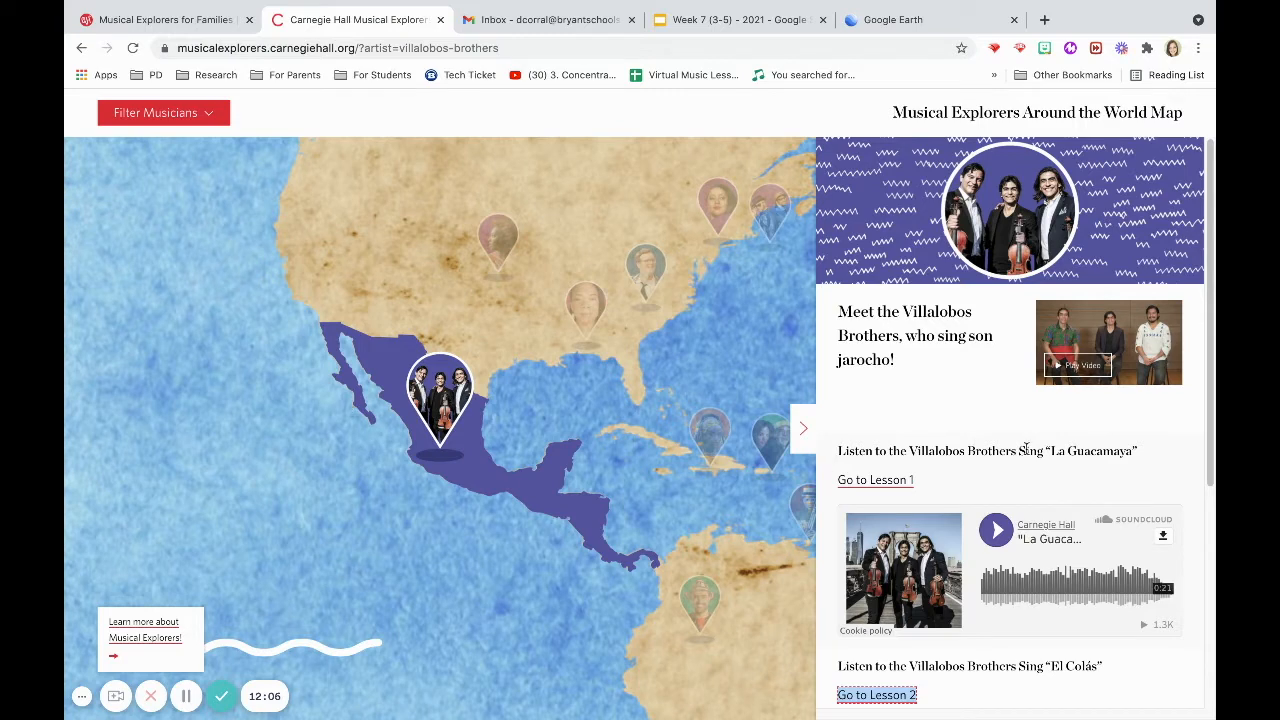
click(1092, 367)
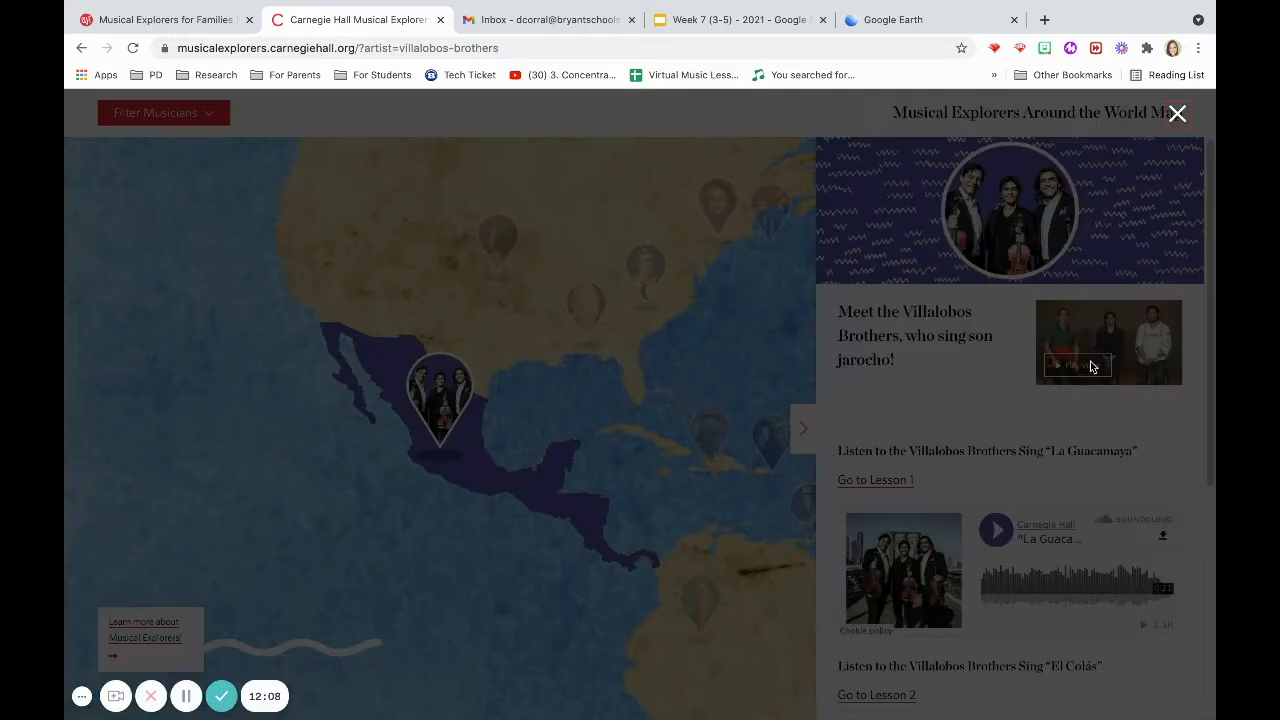
click(1177, 115)
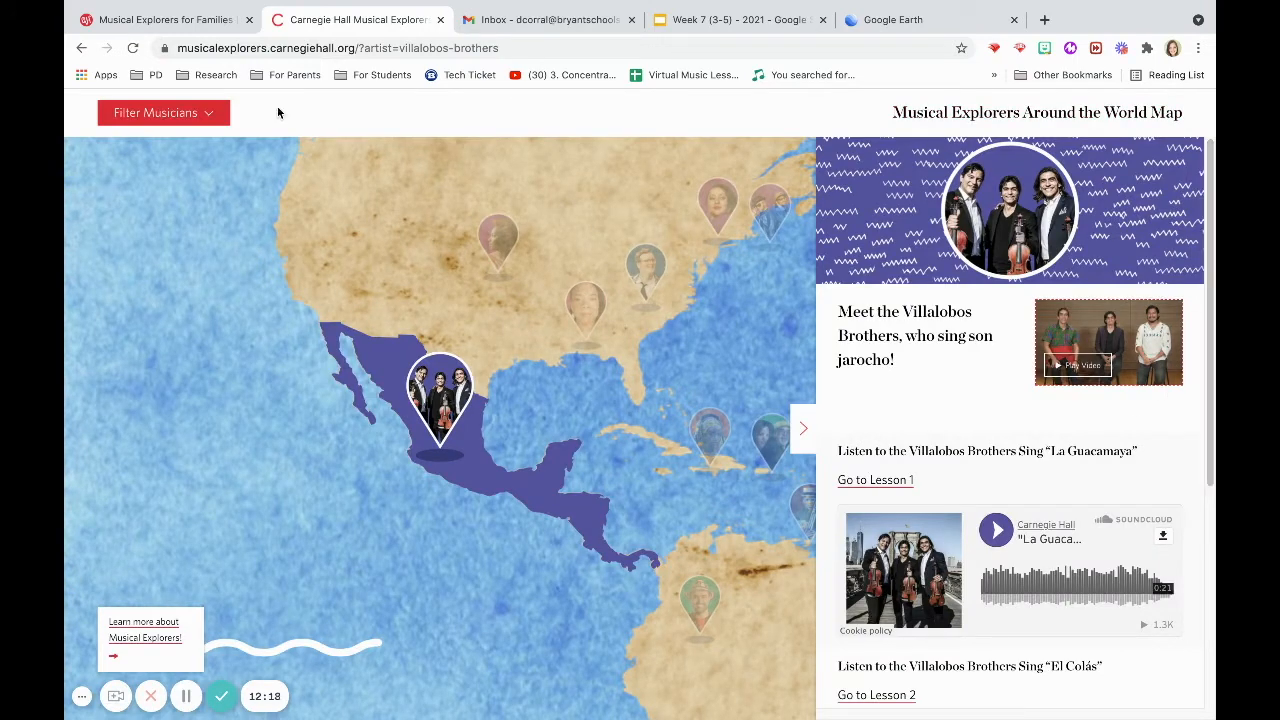
Close the profile panel and zoom the map back out to the whole world.
click(807, 426)
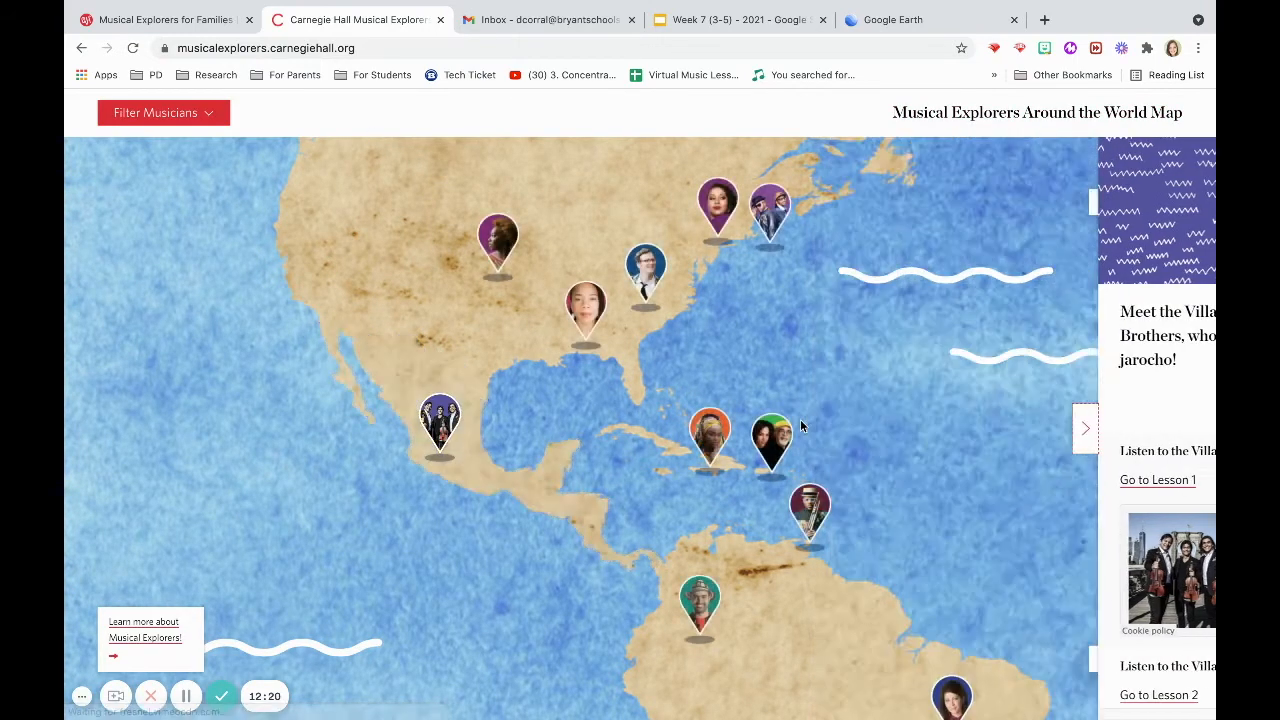
drag(1128, 308, 1007, 353)
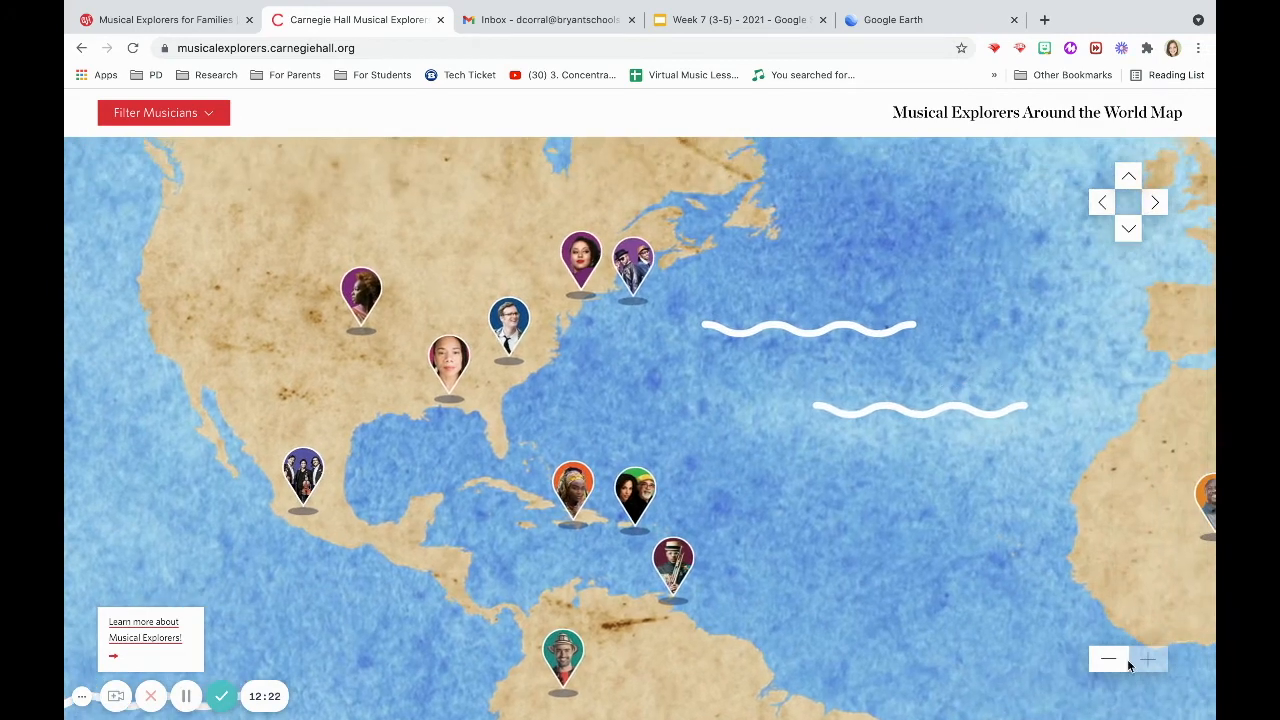
click(1108, 666)
click(1108, 666)
click(1108, 666)
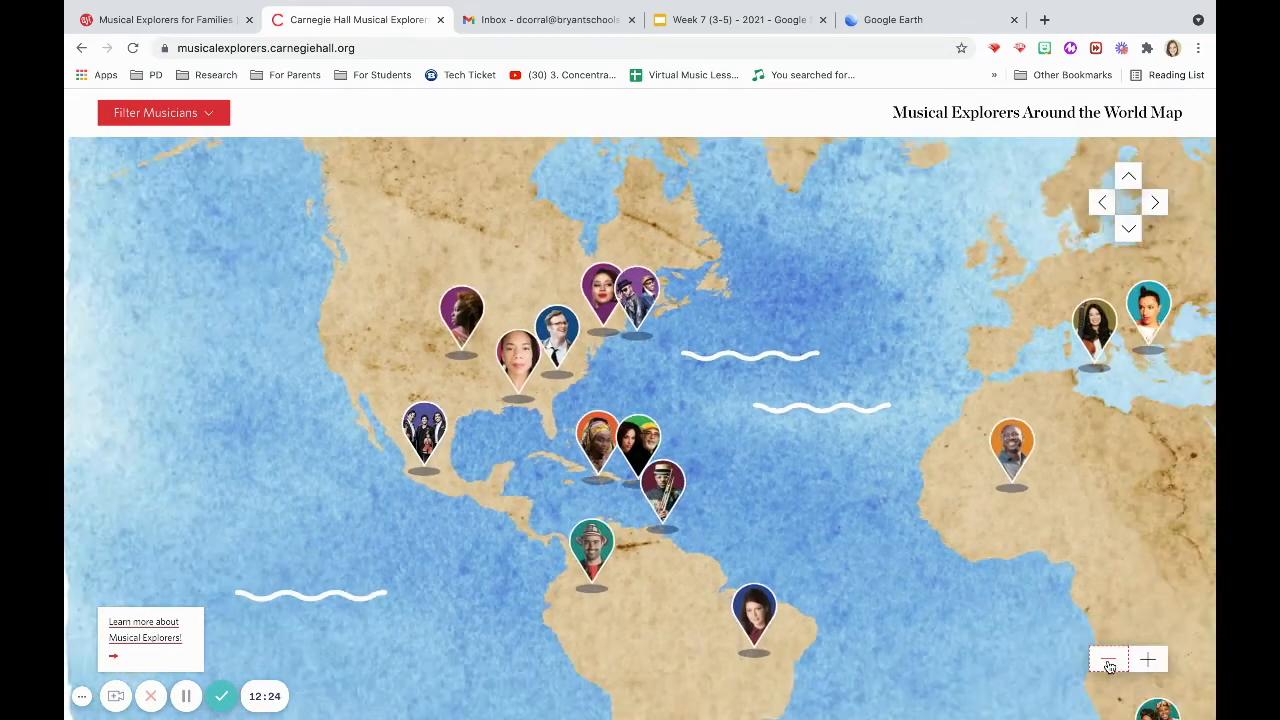
click(1108, 666)
drag(1143, 510, 815, 494)
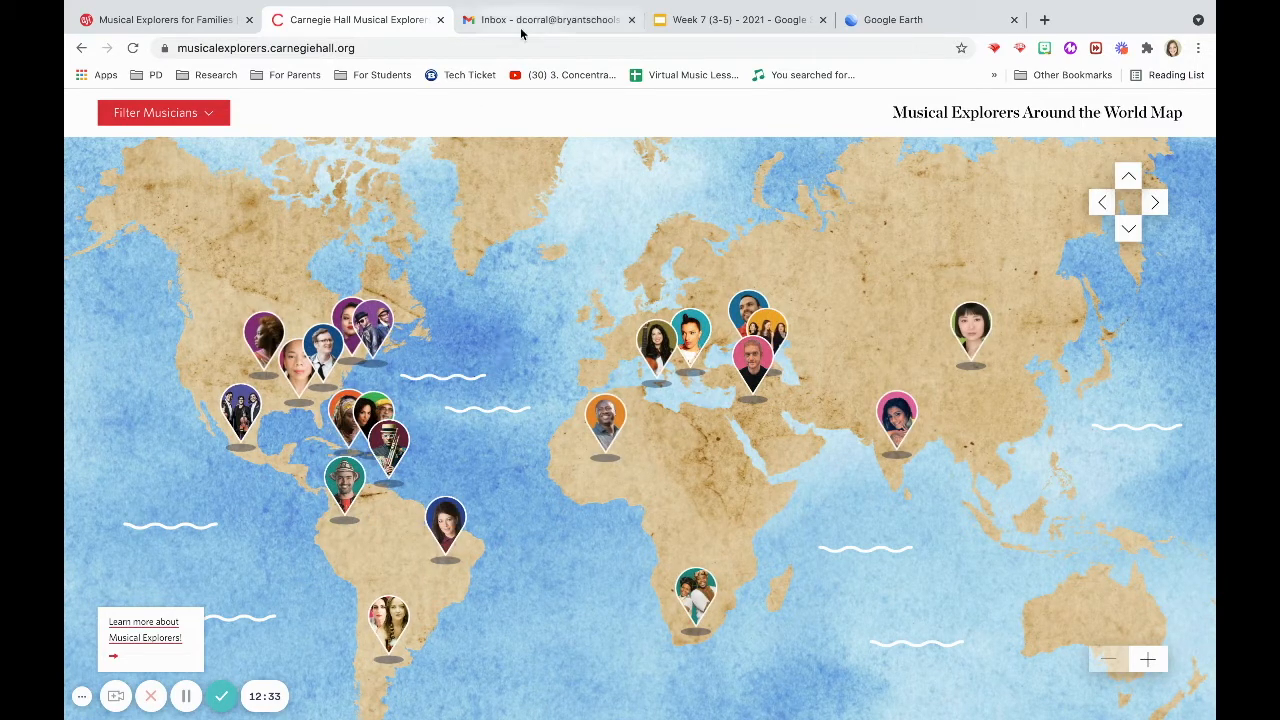
Return to Google Earth and open the Star Spangled Banner project from Projects.
click(913, 20)
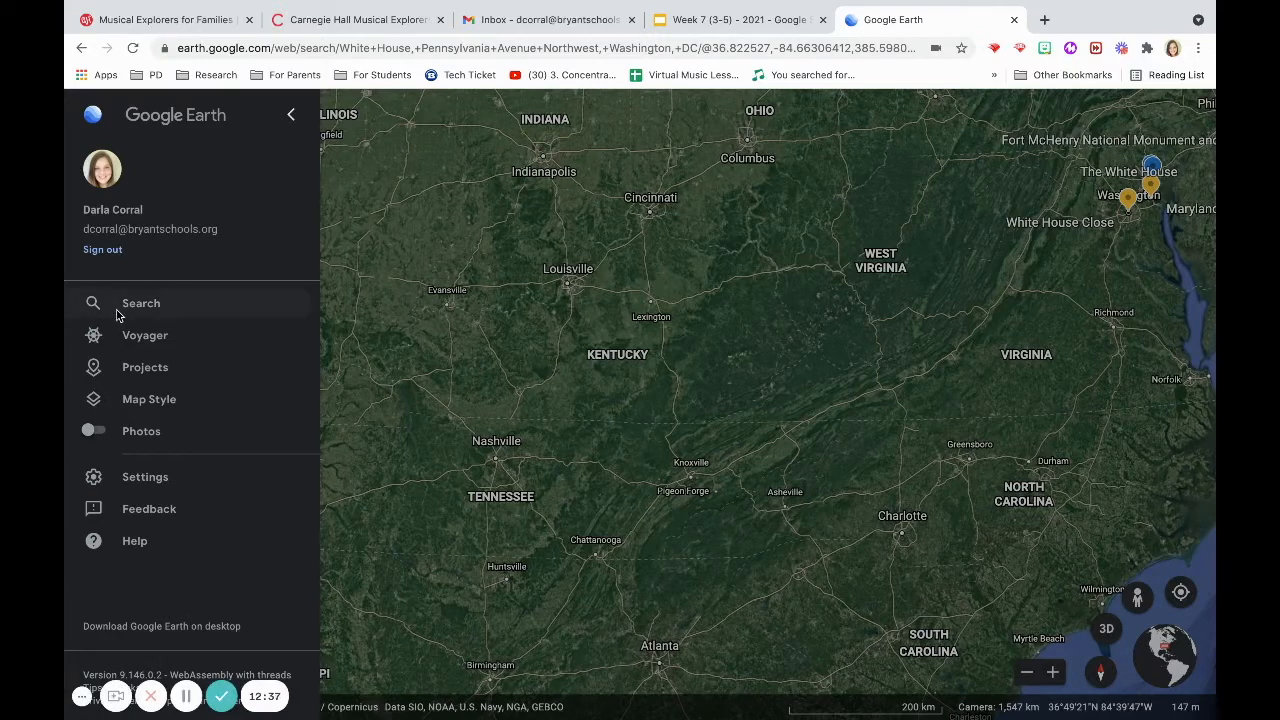
click(138, 372)
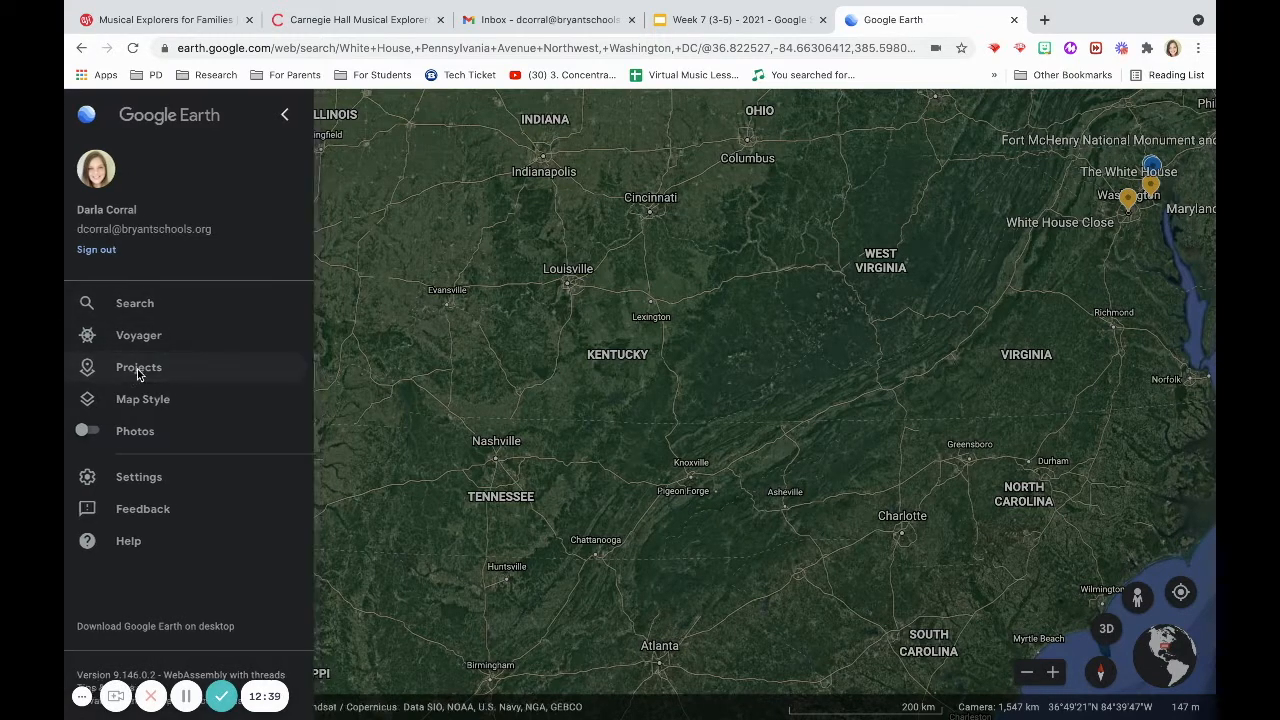
click(187, 260)
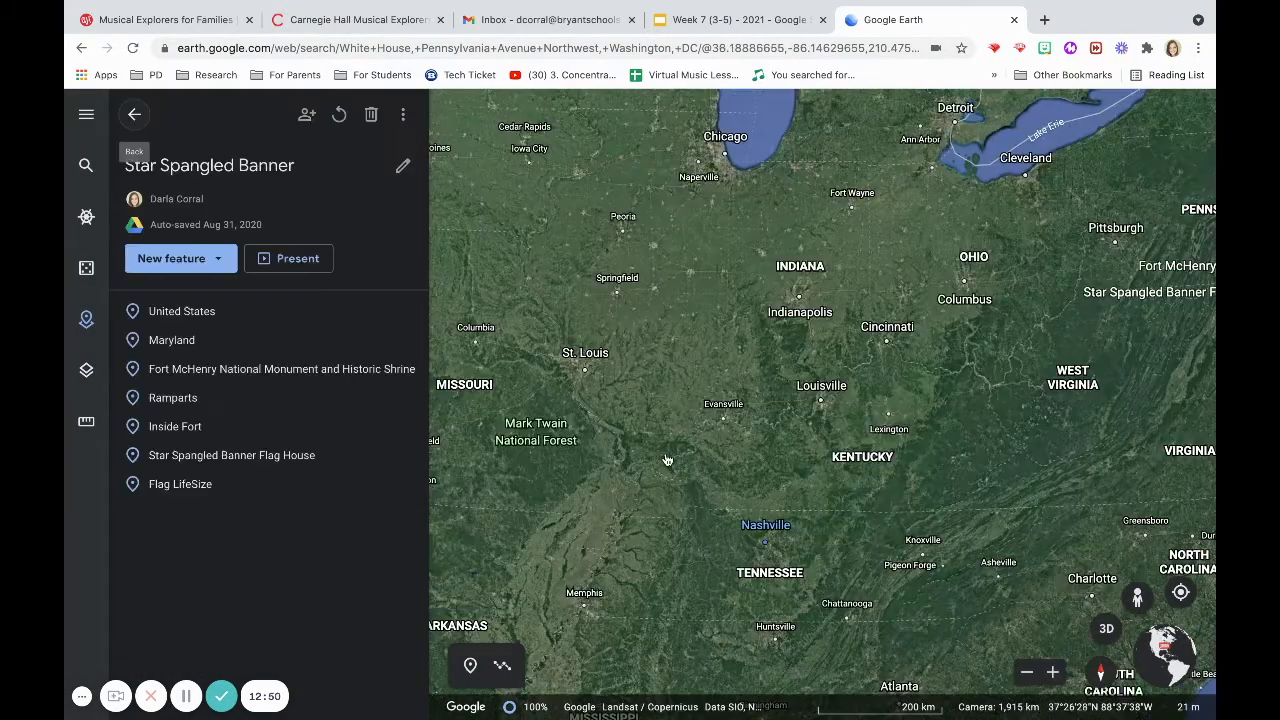